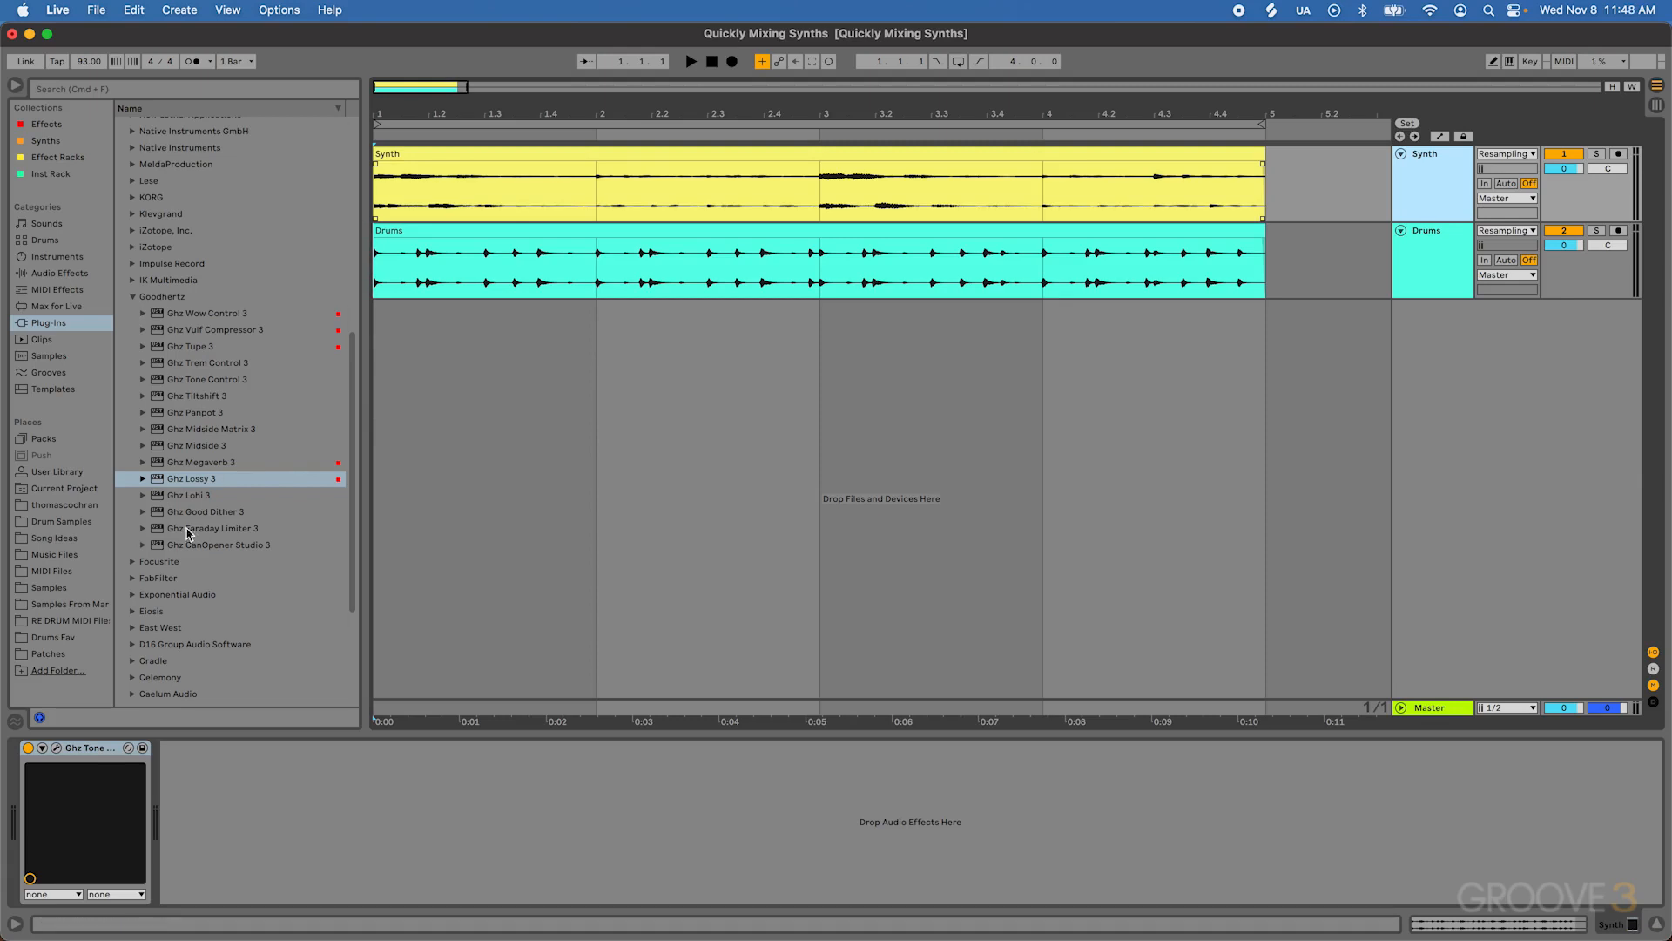
Play the synth and drum loop from bar 1 with the Synth track's Tone Control bypassed and with it enabled.
key(space)
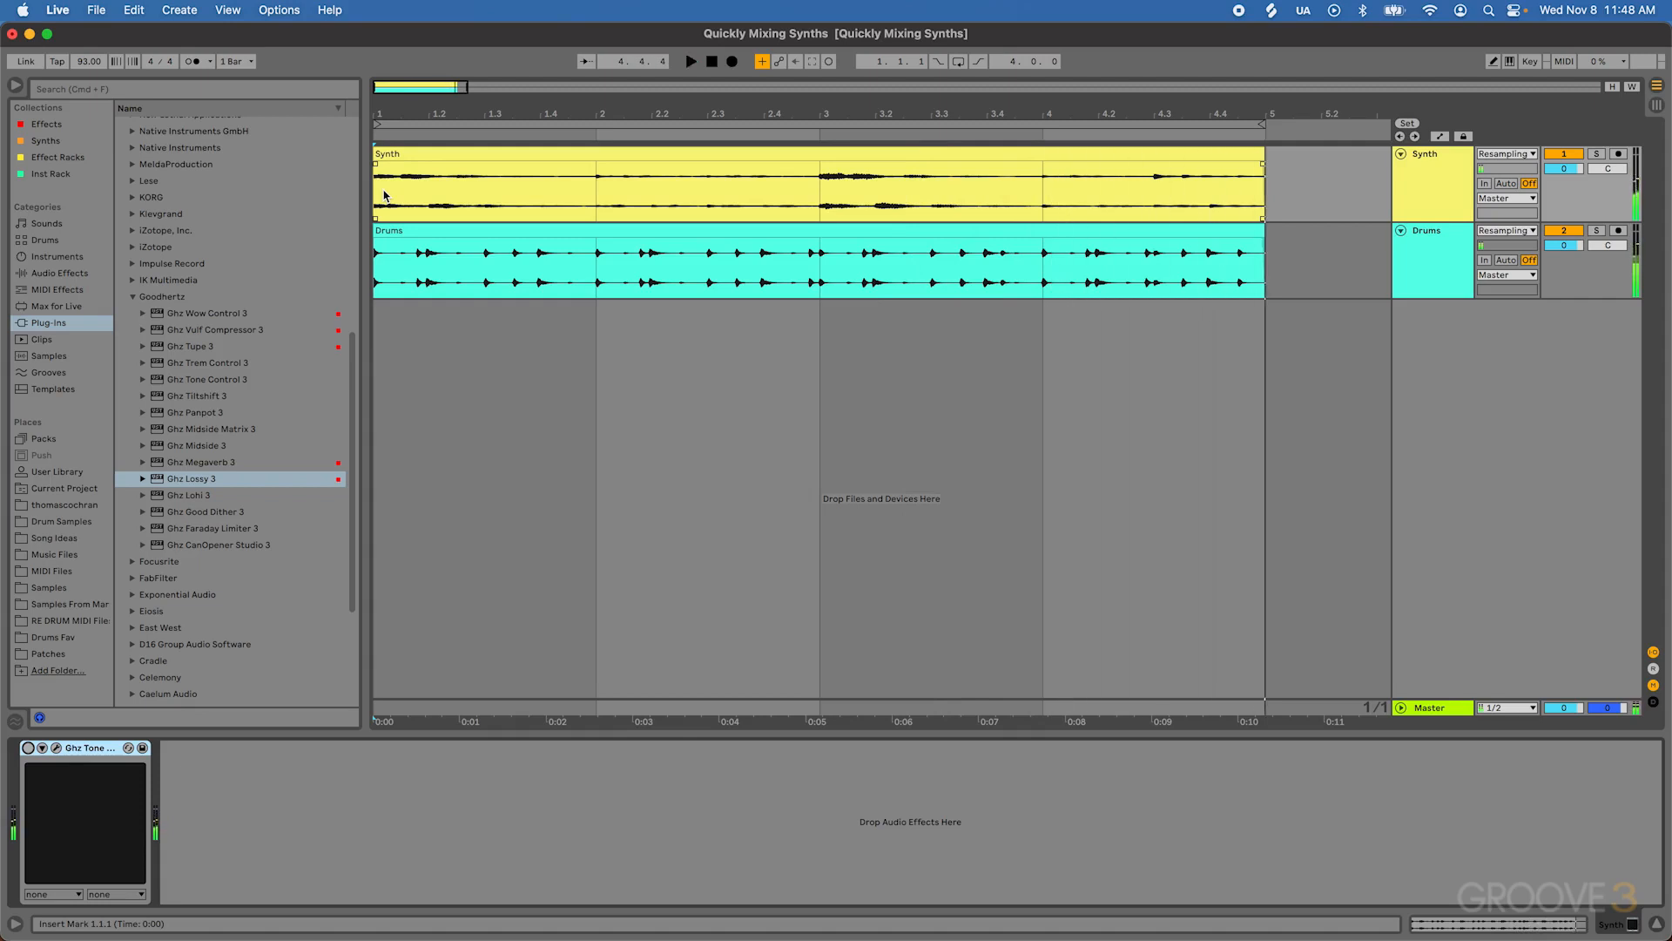
click(28, 748)
click(388, 204)
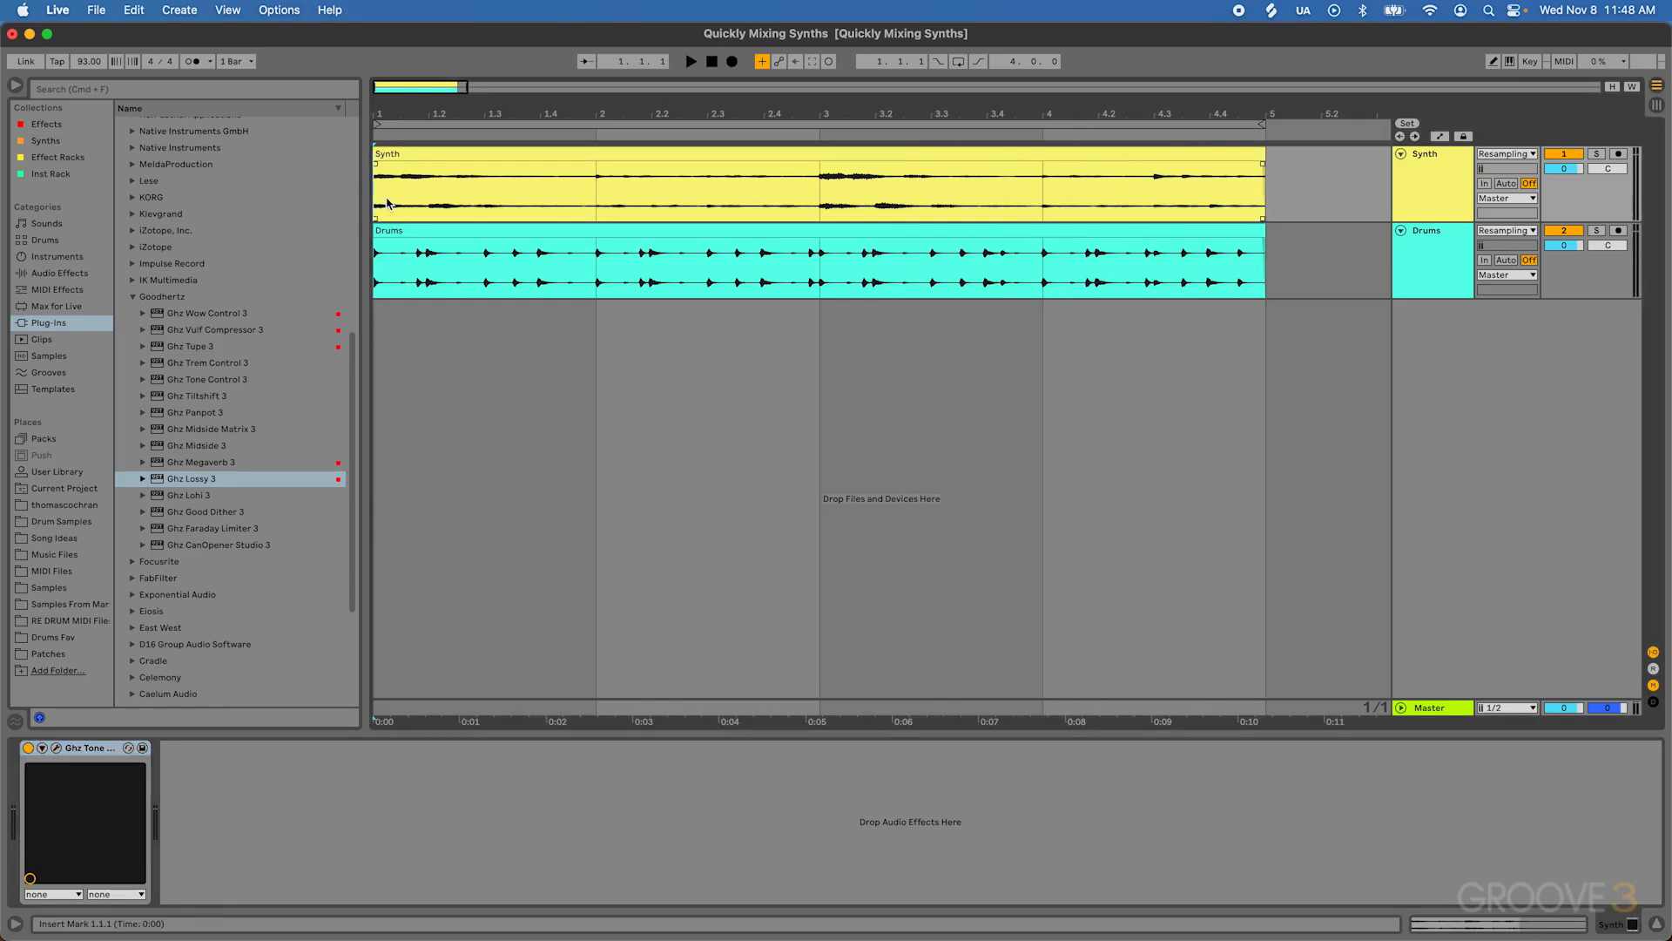
key(space)
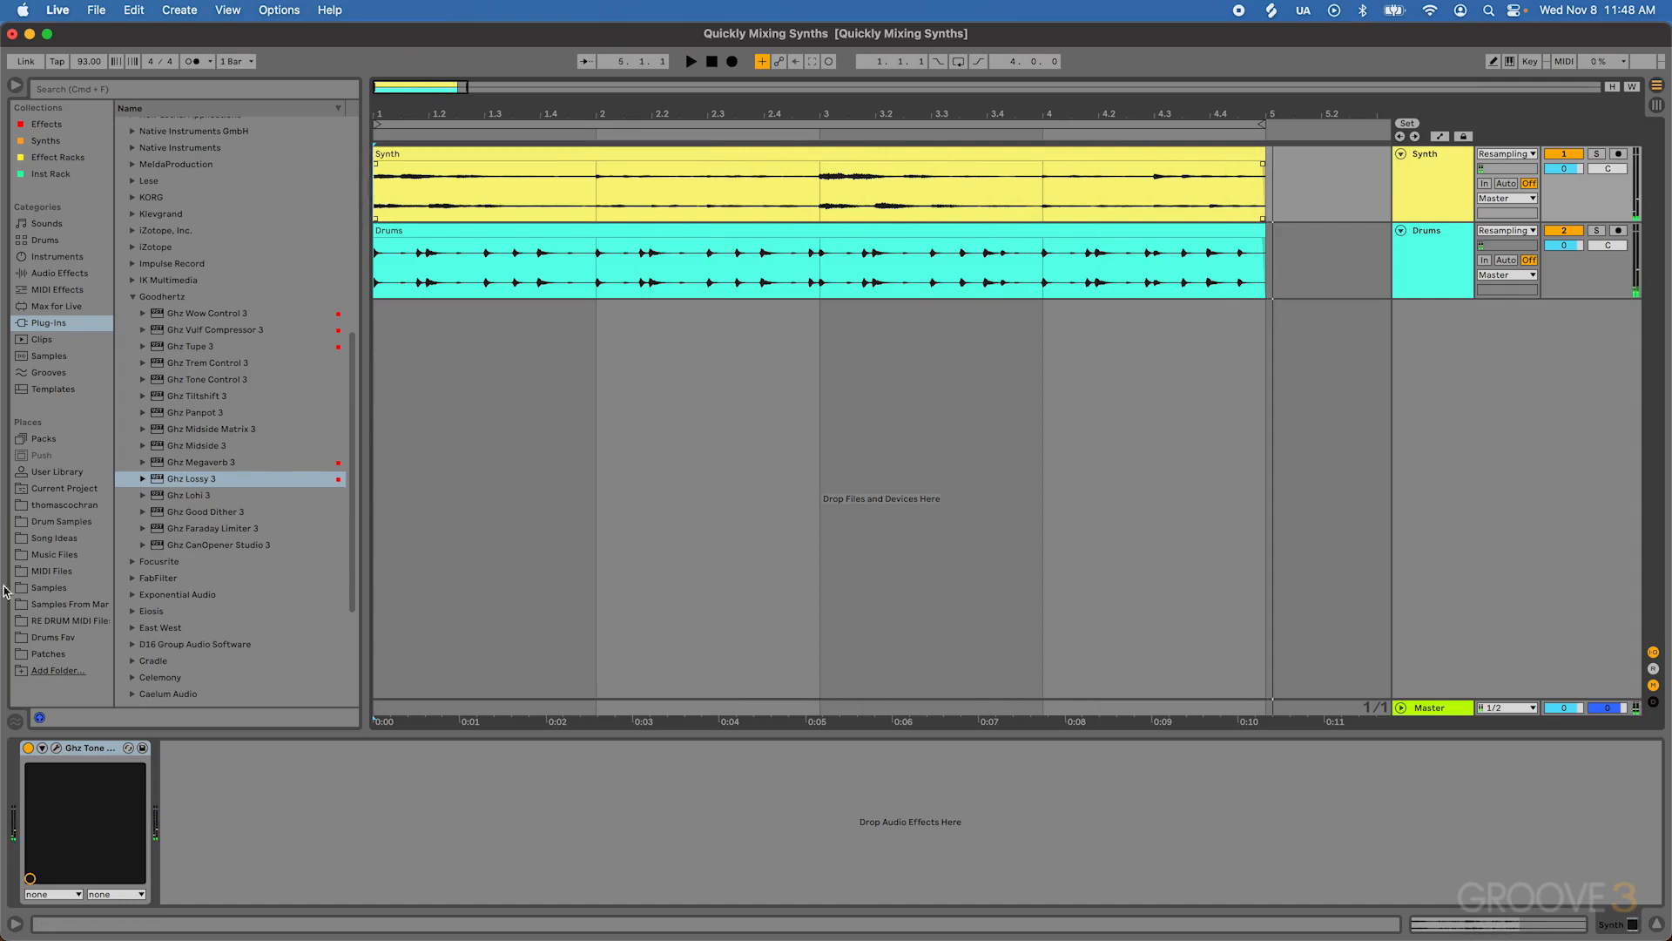
Replace the Synth track's effect with a fresh Ghz Tone Control 3 and solo the Synth track.
key(Delete)
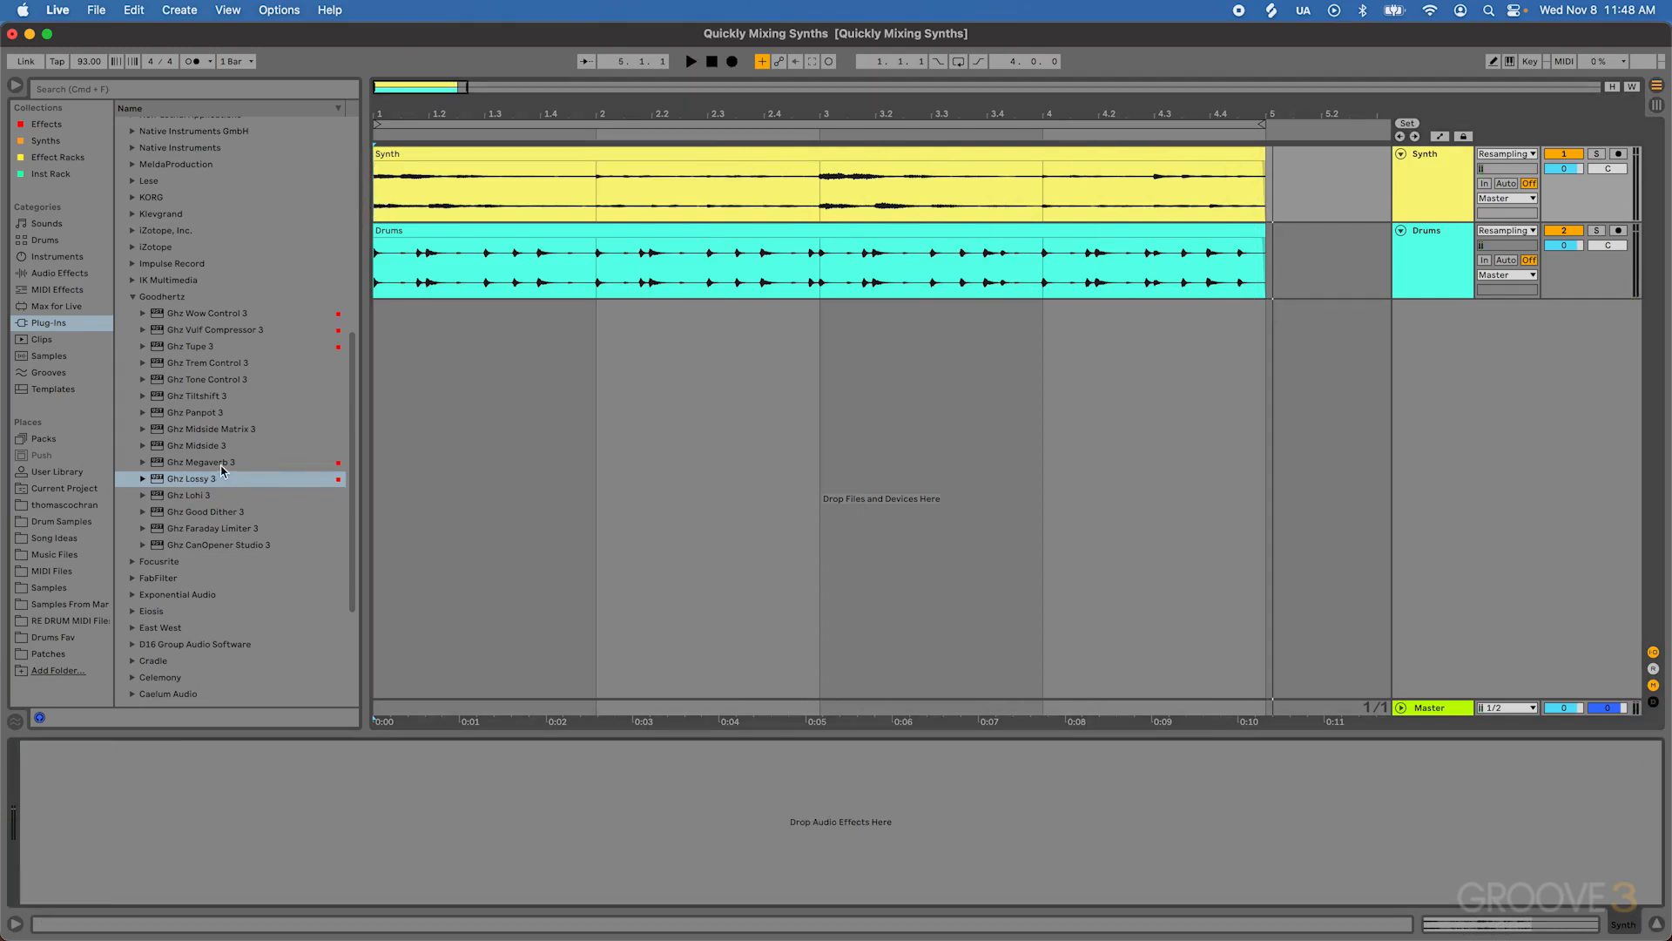
click(221, 381)
drag(505, 210, 506, 212)
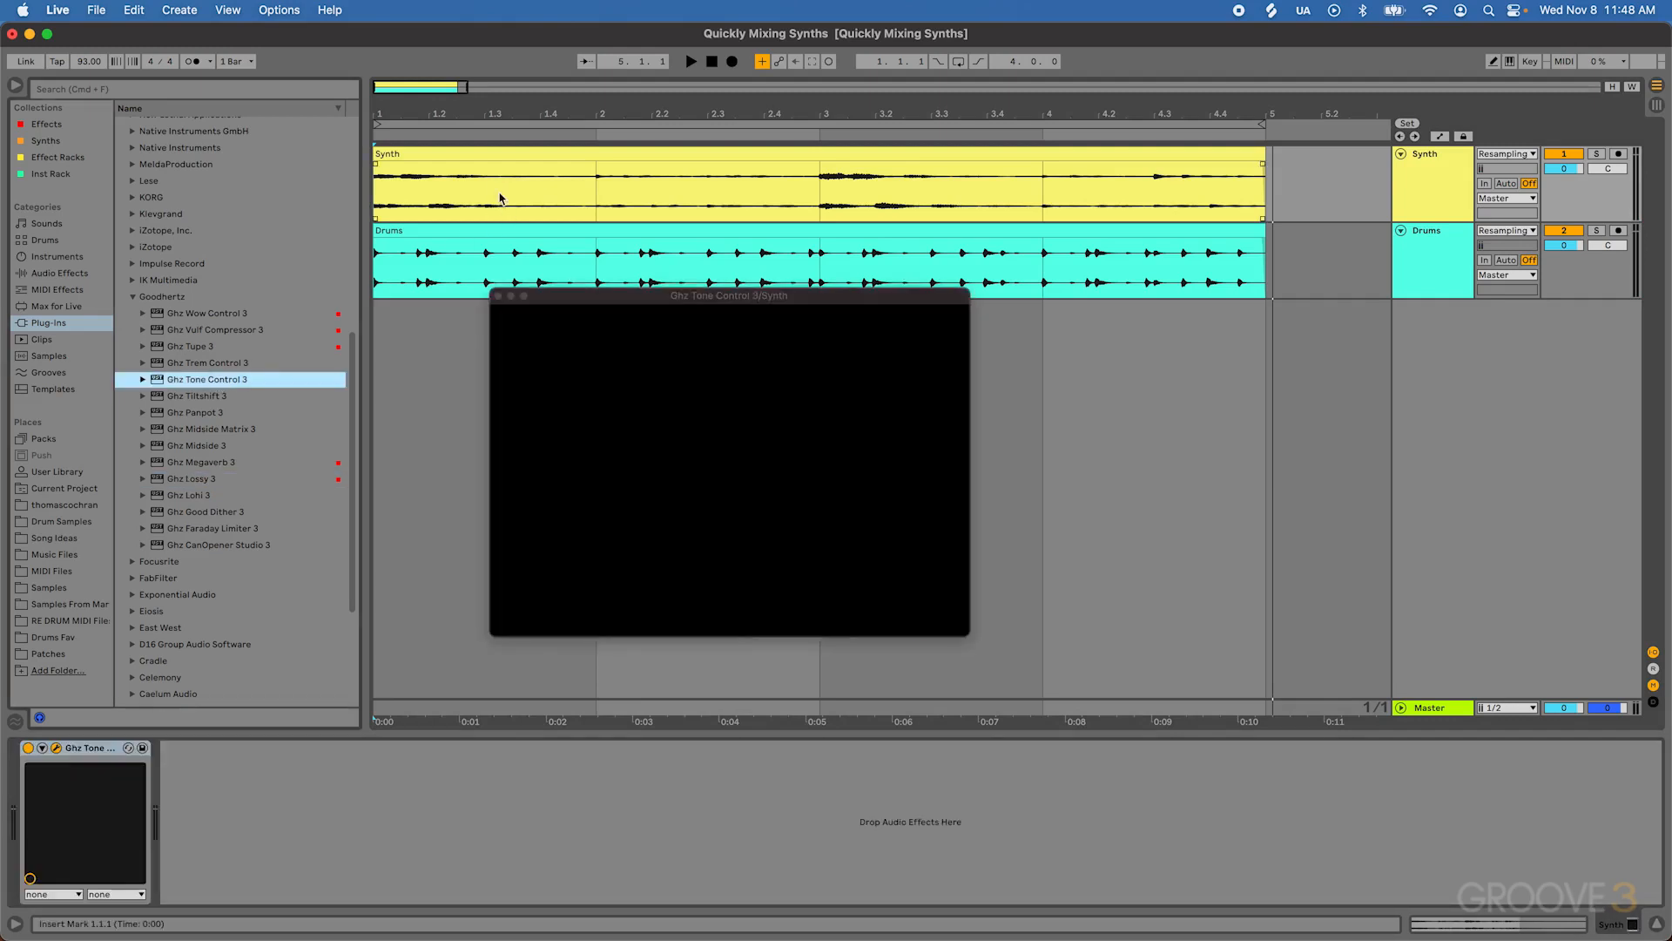
click(1597, 155)
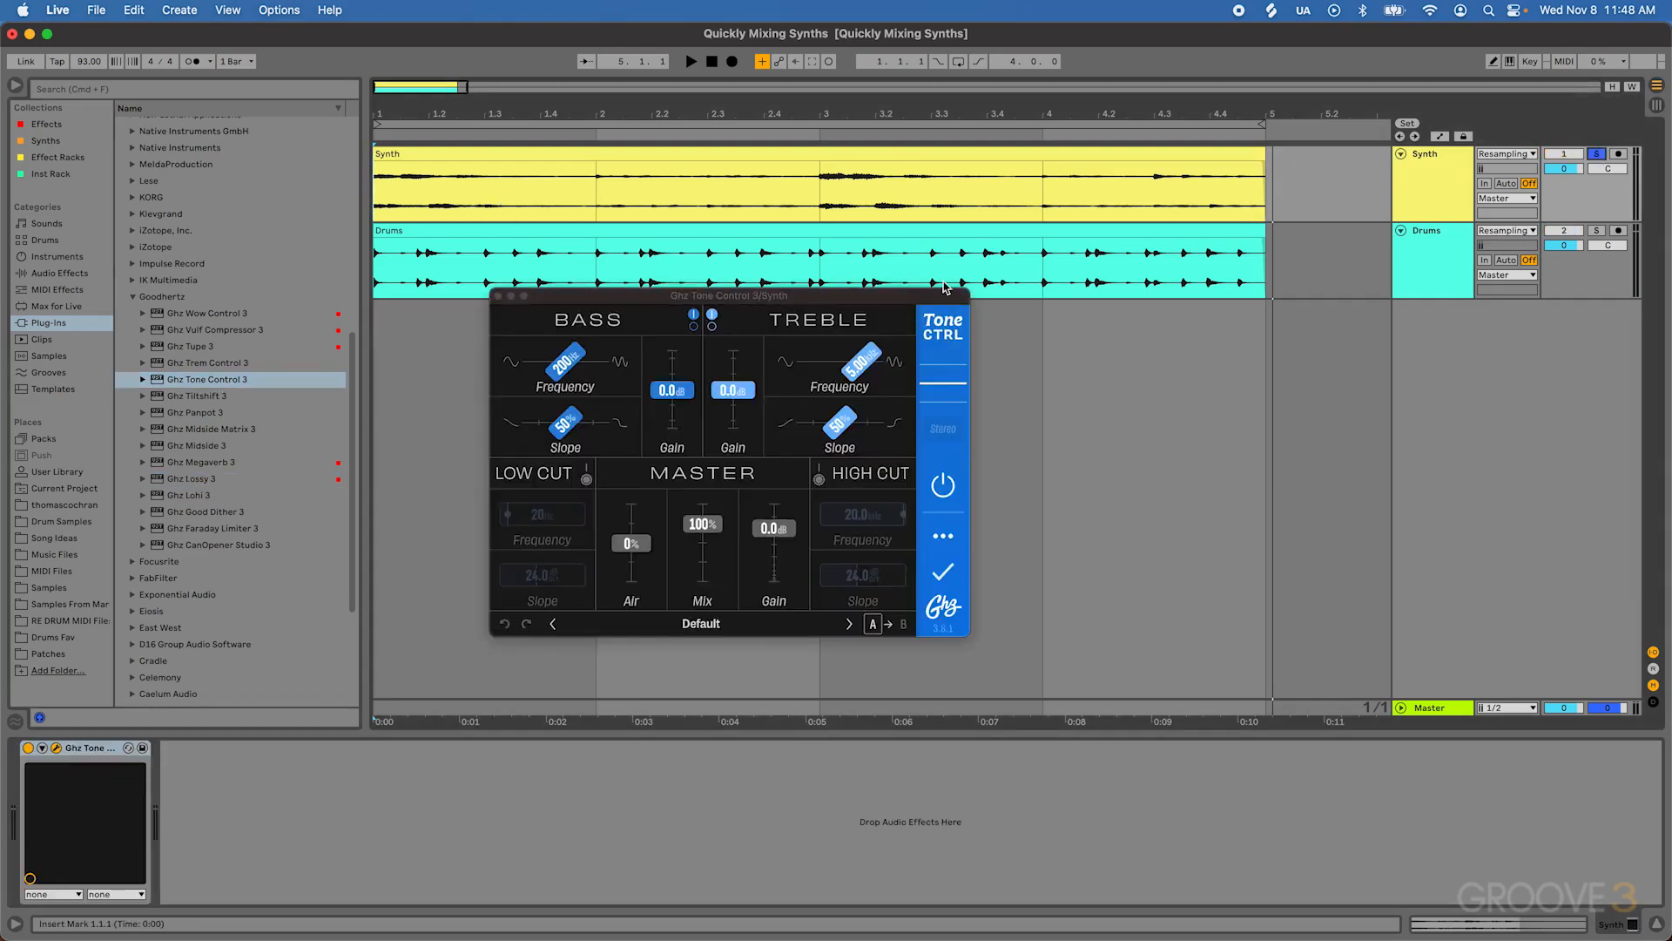
drag(740, 301, 742, 349)
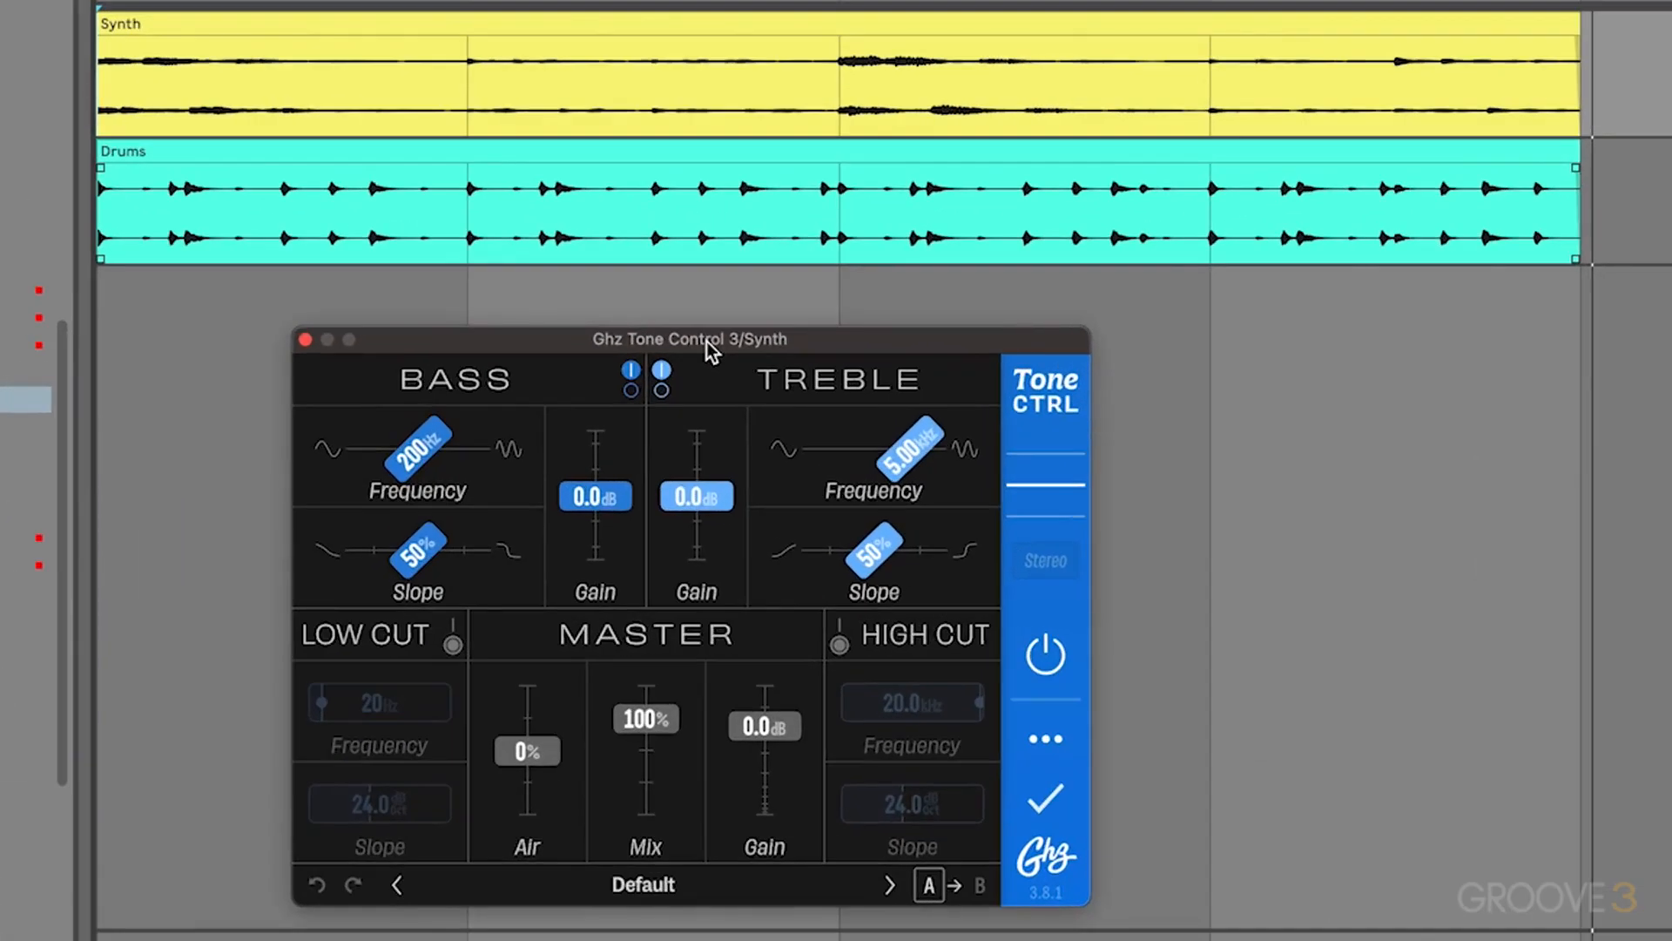
Try boosting the bass gain to 12 dB and the treble gain to 14 dB, and reset both to 0 dB.
drag(613, 505, 615, 448)
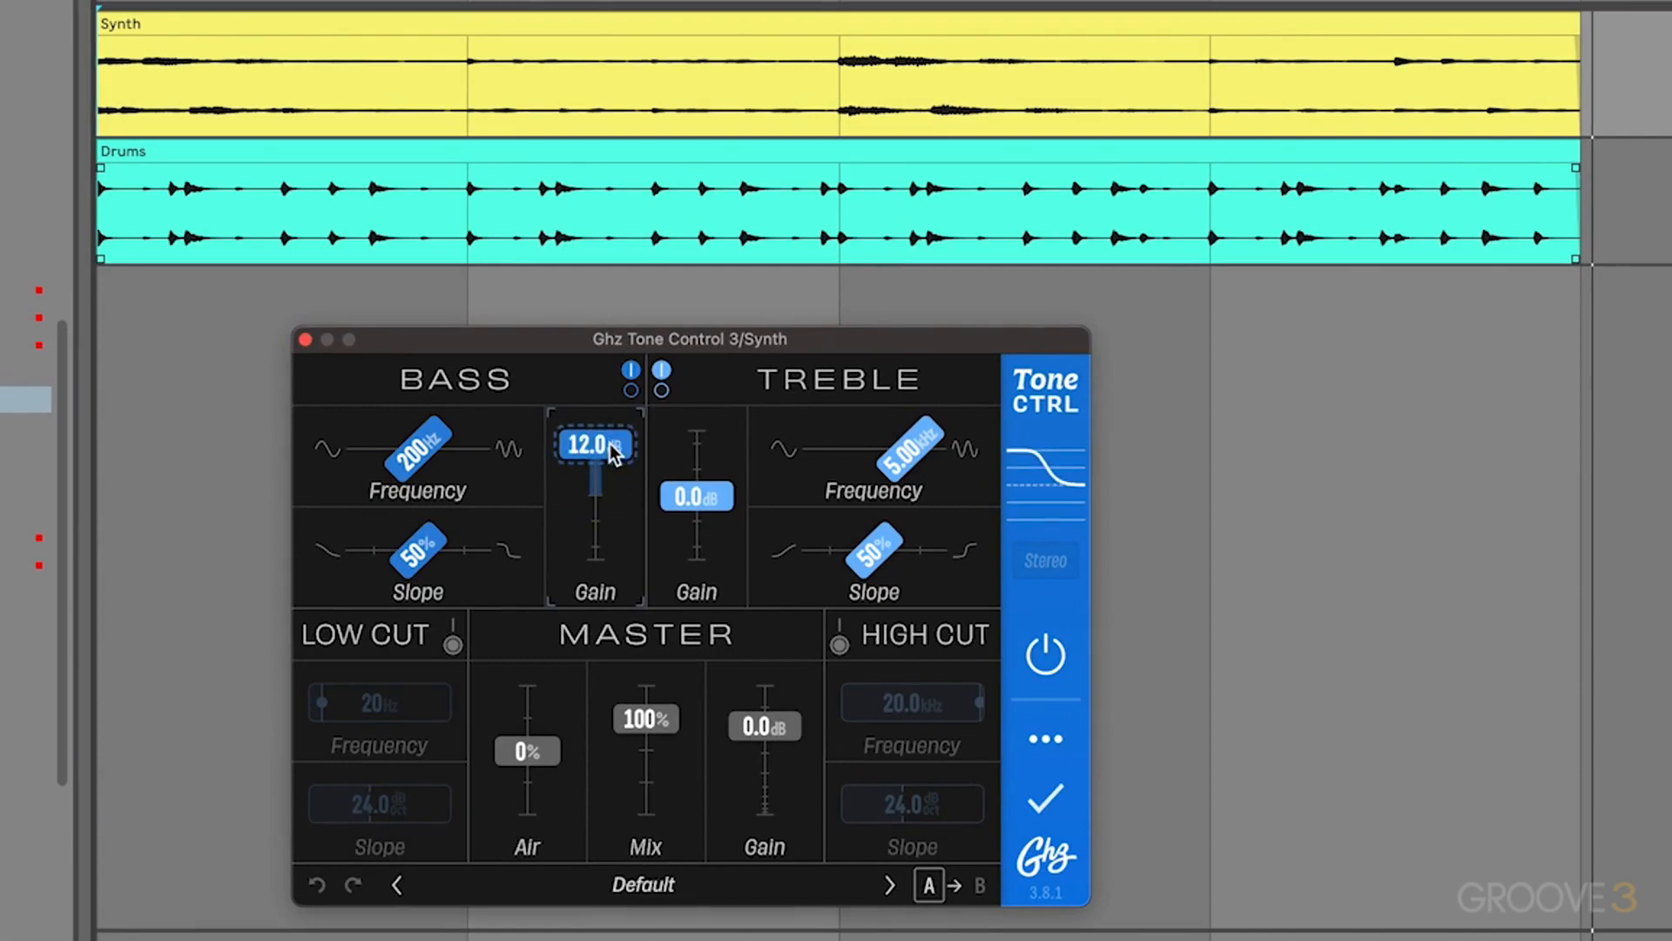
drag(702, 499, 703, 439)
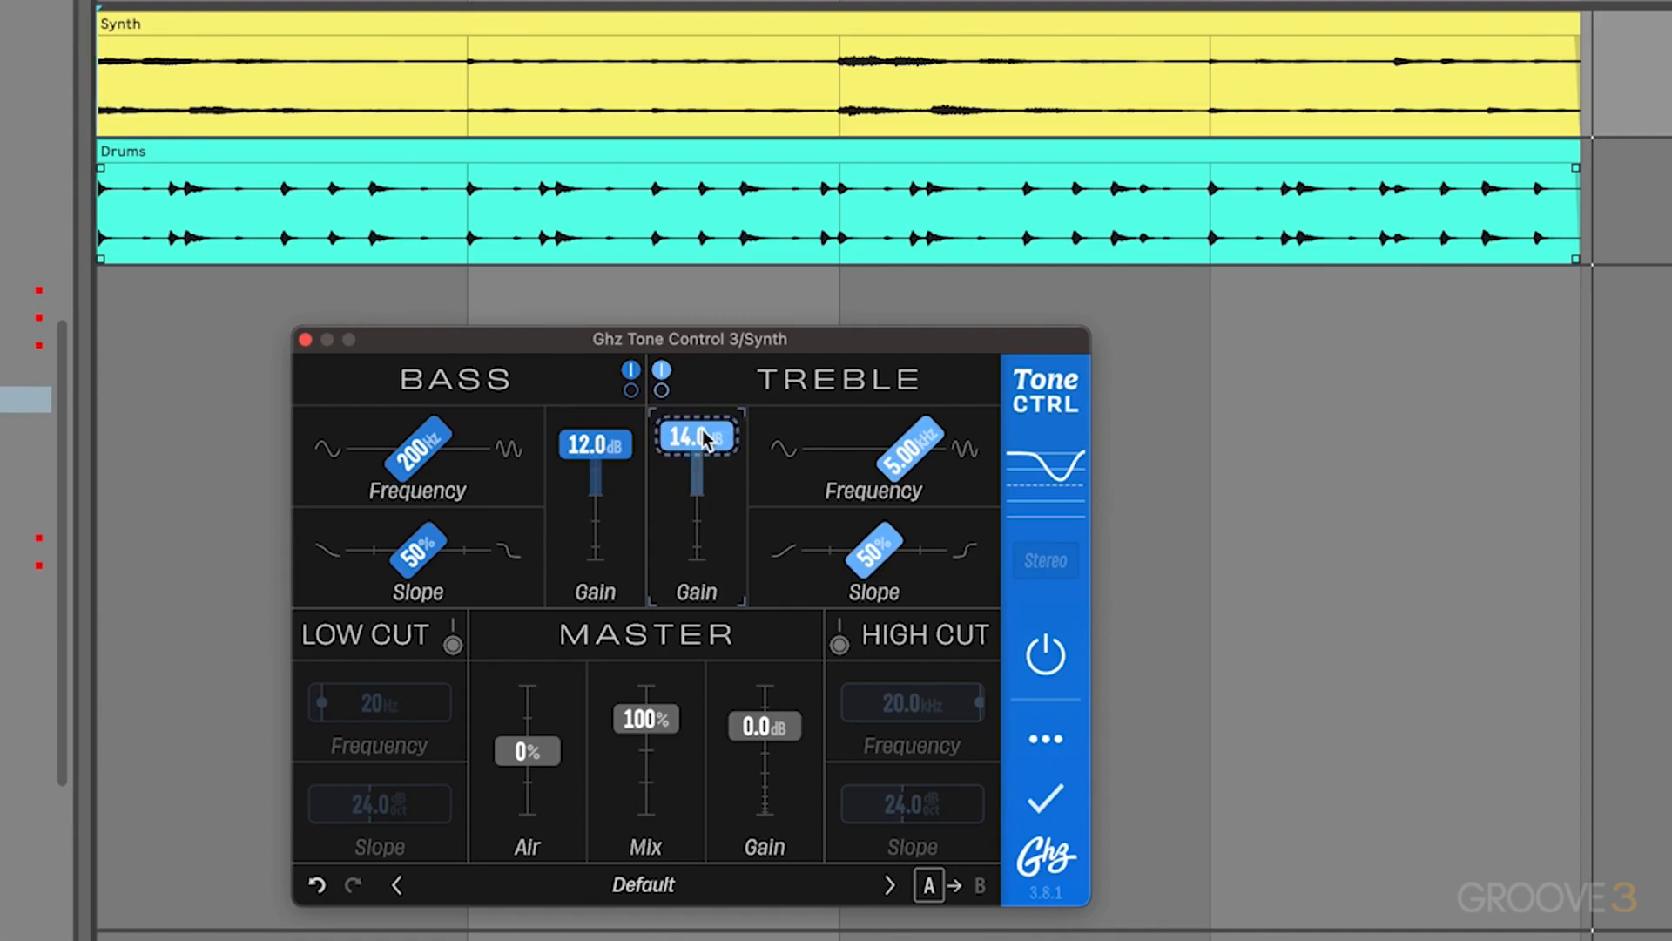
double_click(702, 435)
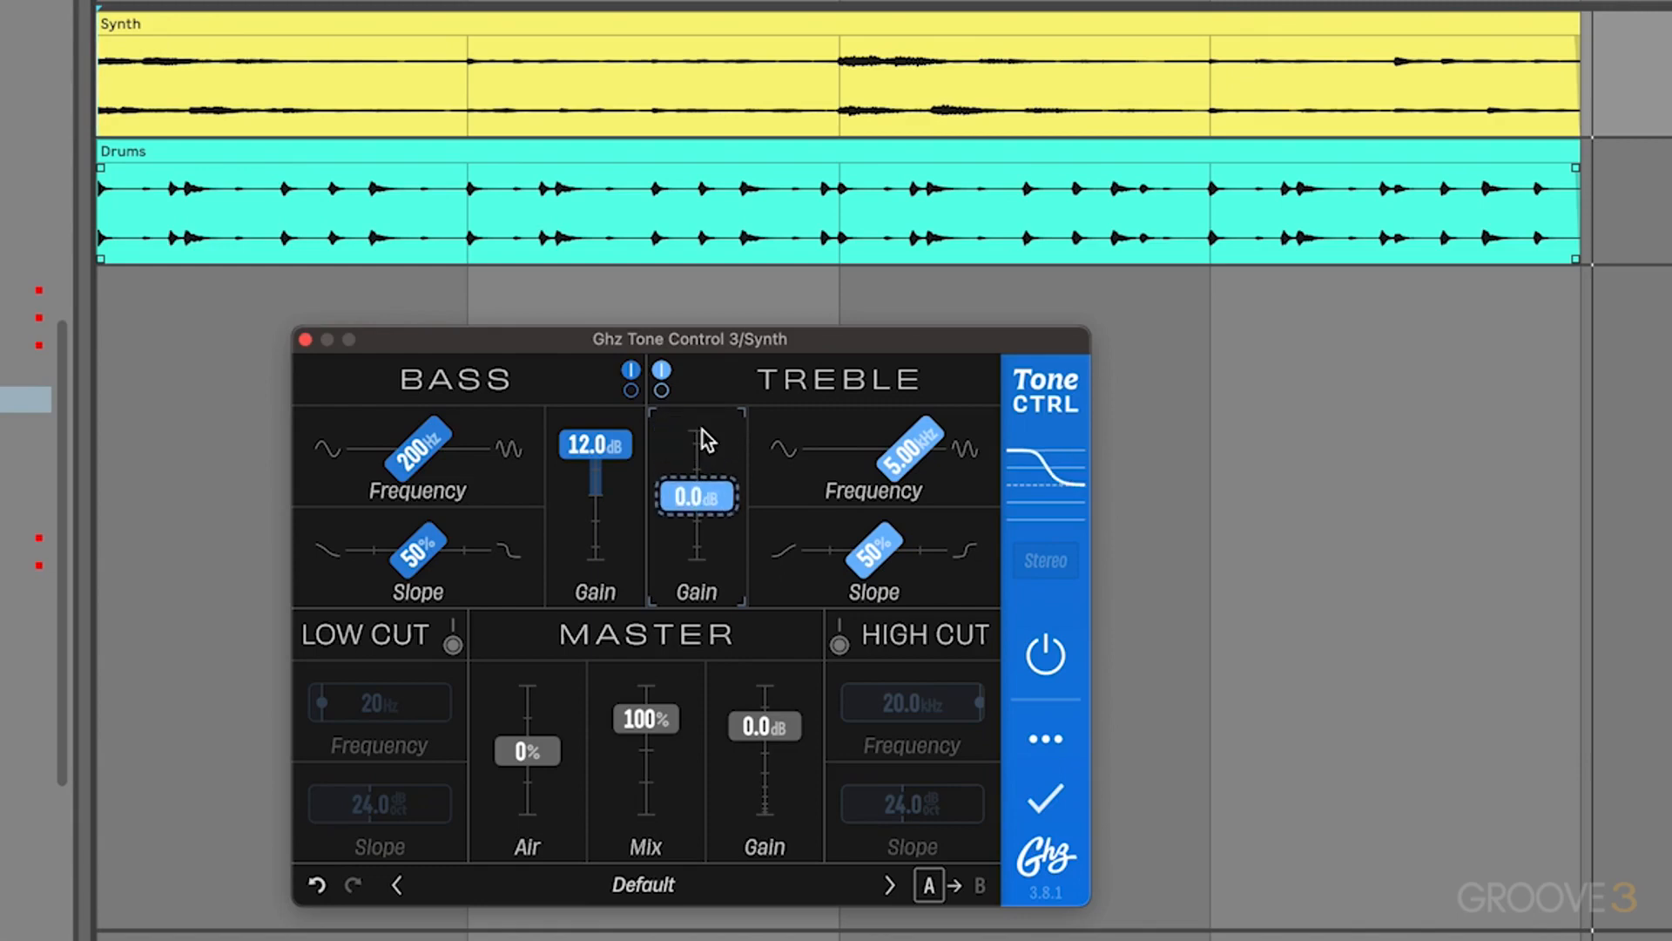
double_click(575, 446)
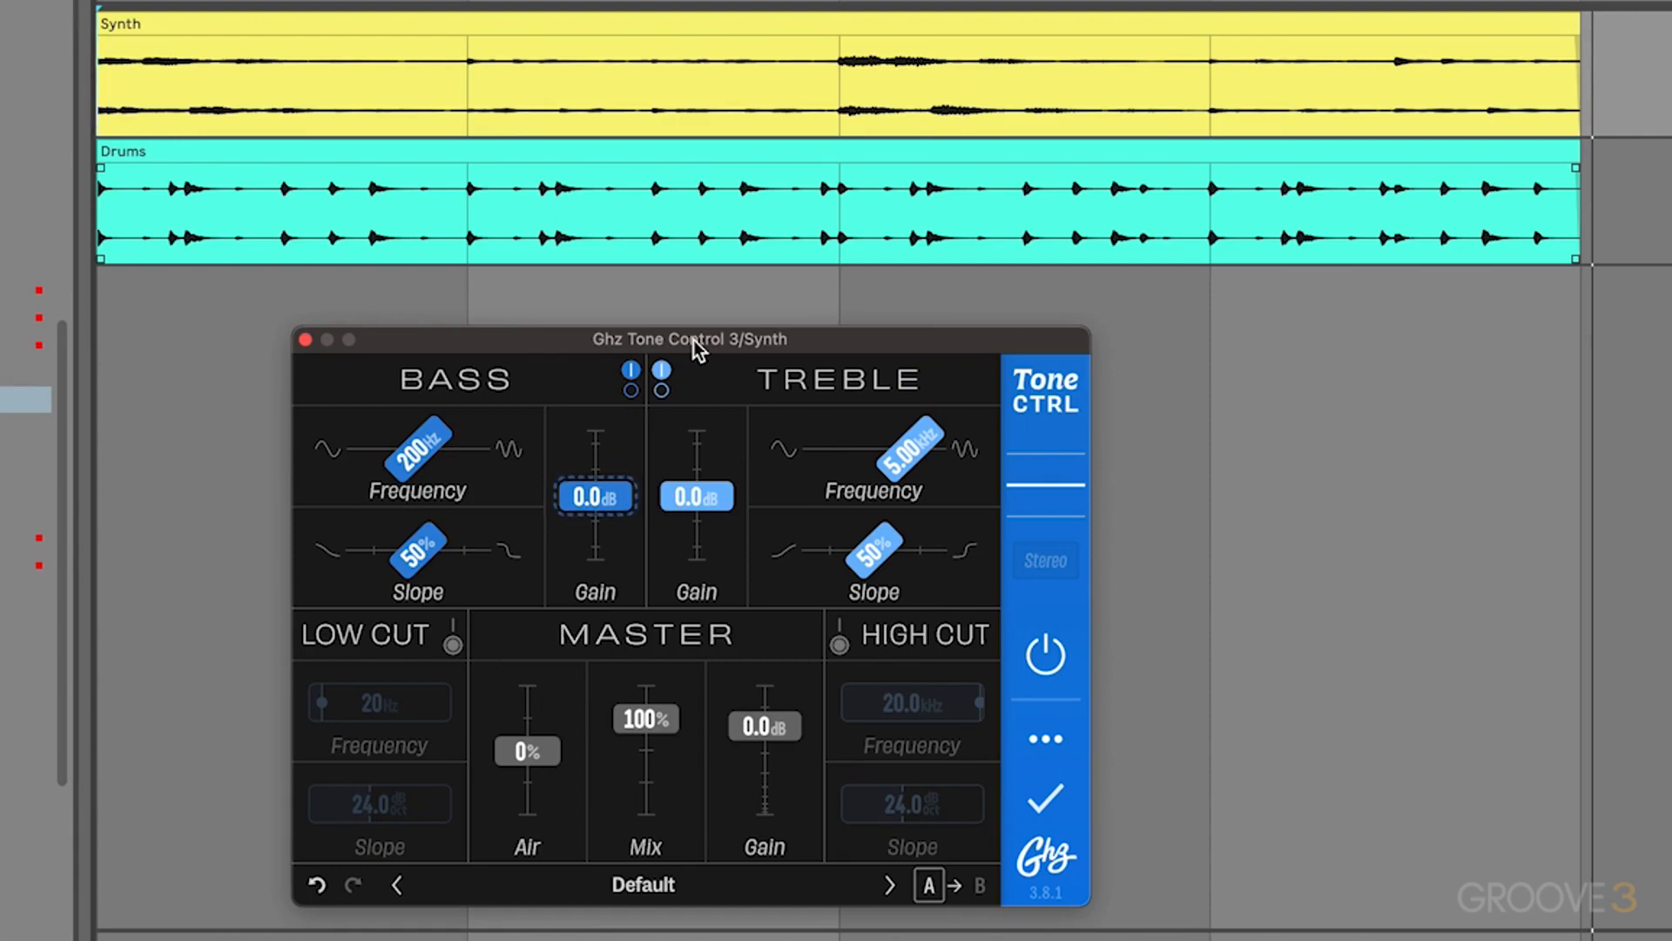
Play the loop and compare the soloed Synth track with the full mix, leaving Synth soloed.
key(space)
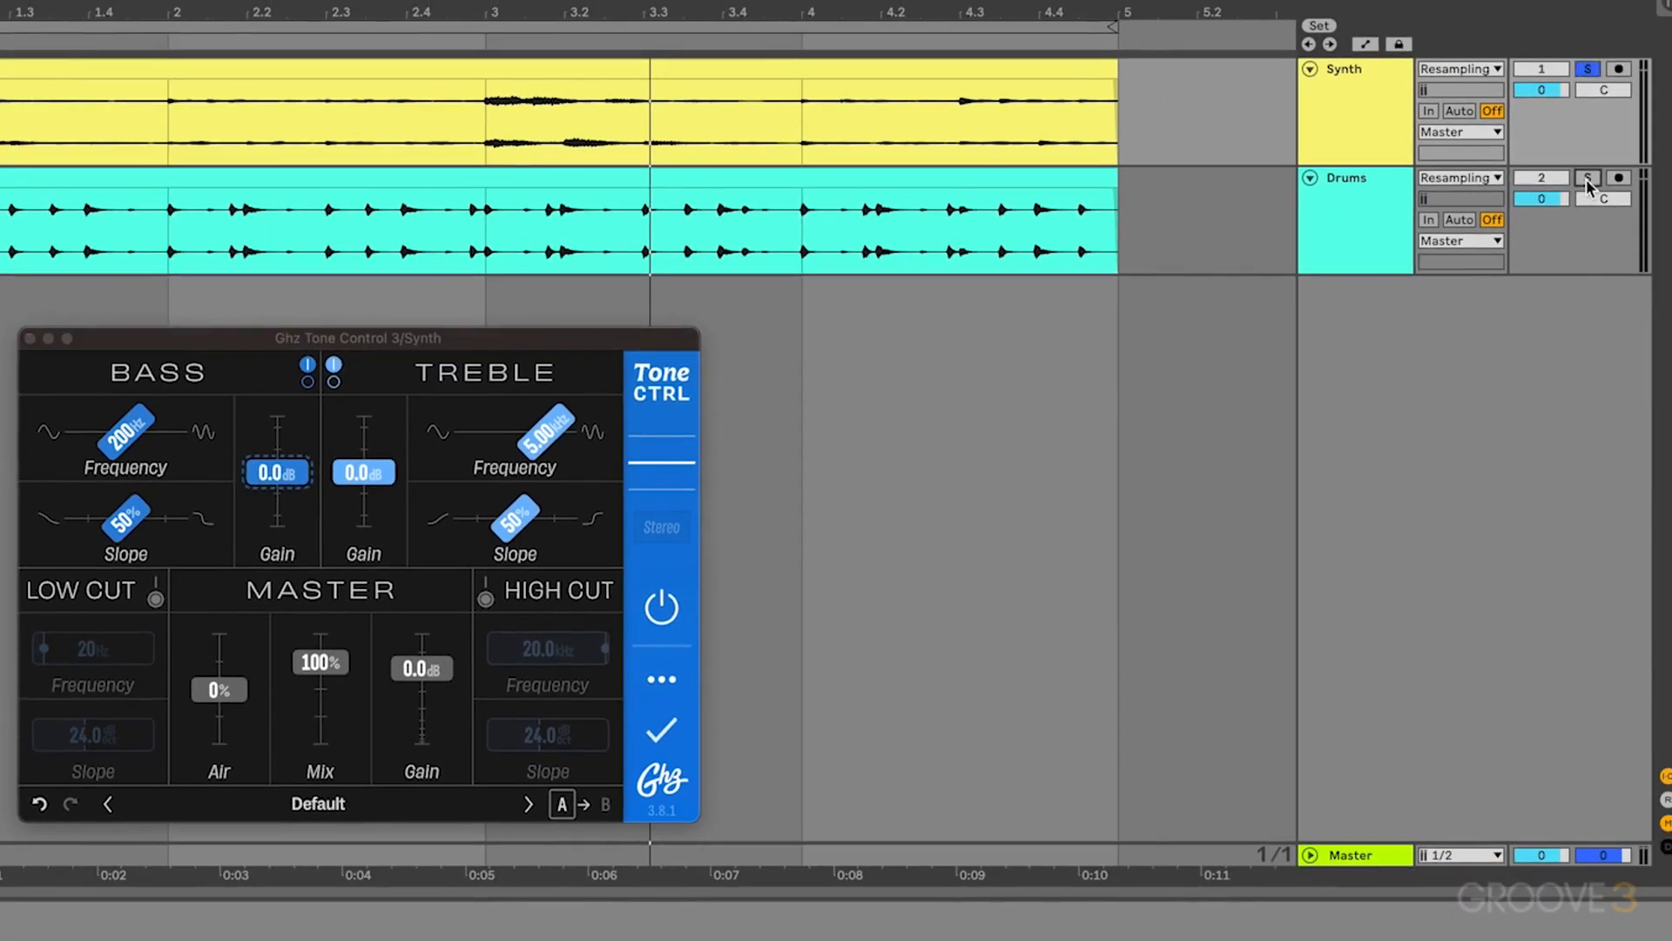
click(1590, 176)
click(1589, 179)
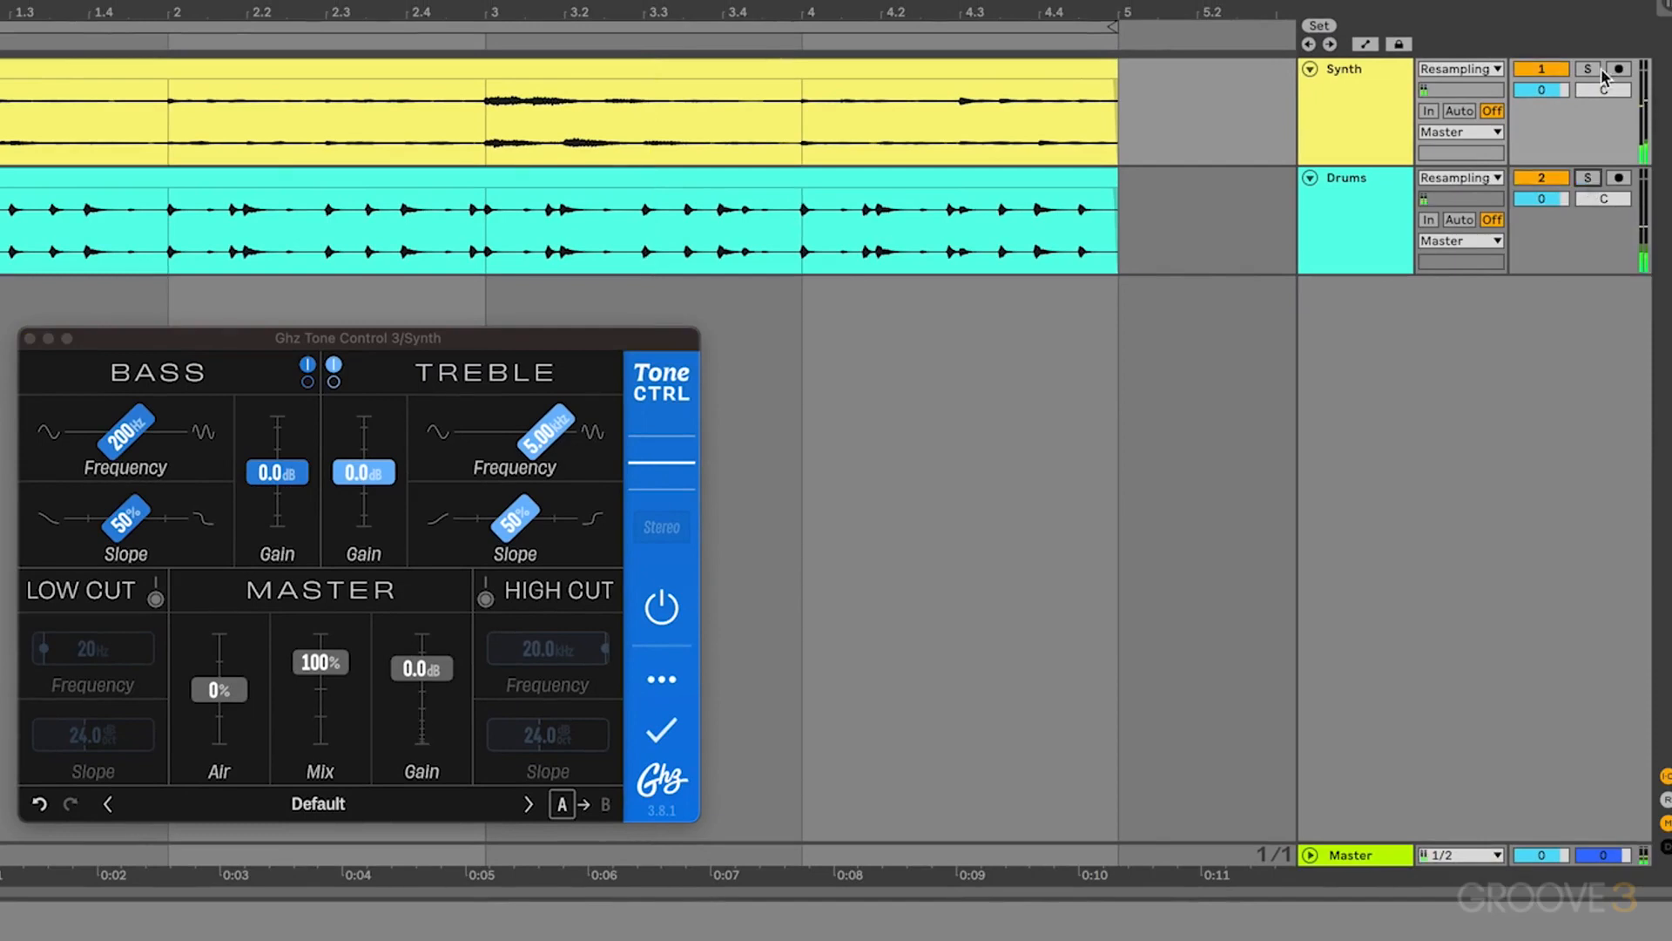
click(1517, 87)
click(1590, 69)
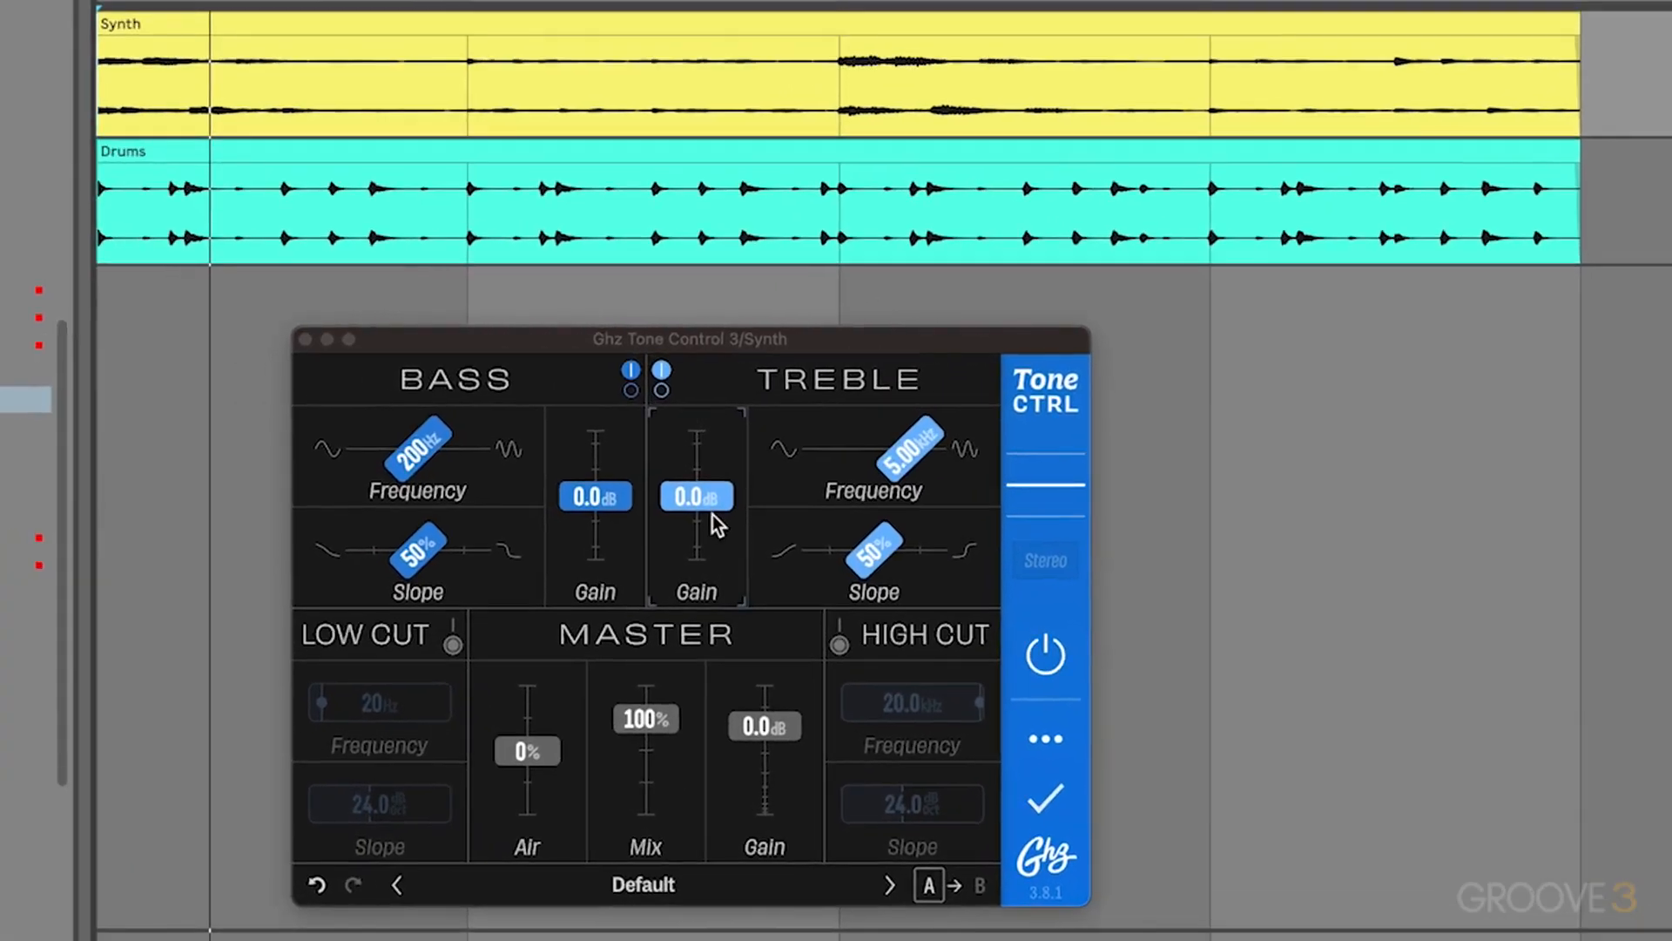
Set the Tone Control's treble gain to 11 dB and treble frequency to 918 Hz while auditioning the synth.
drag(710, 505, 697, 383)
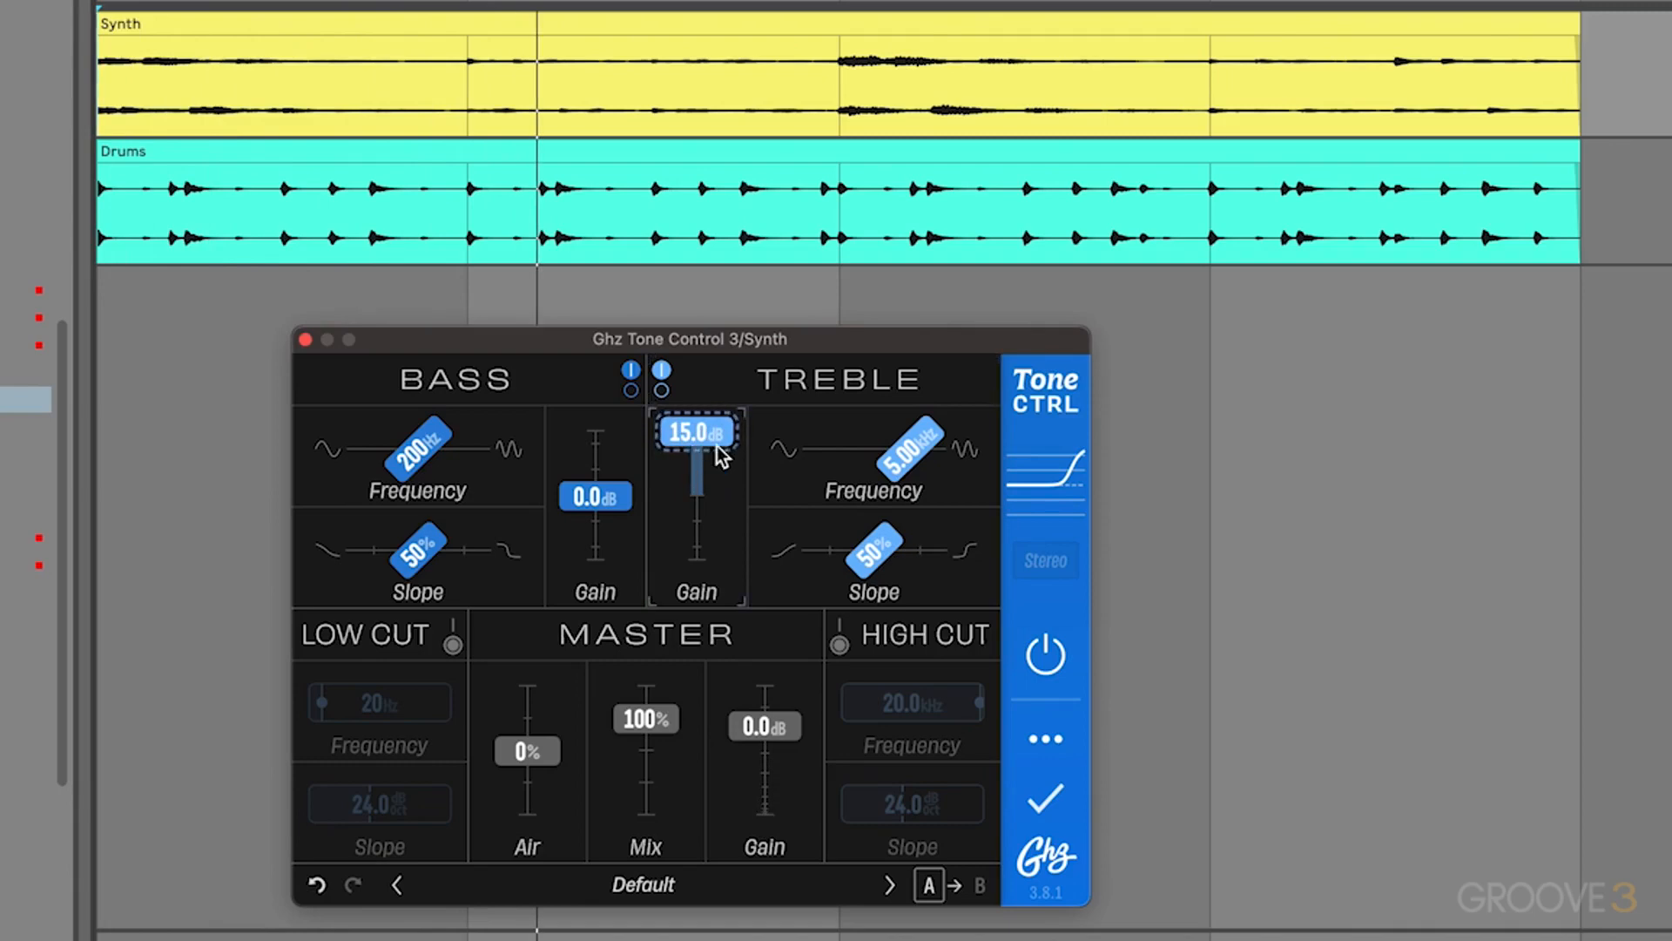
drag(919, 467, 1167, 468)
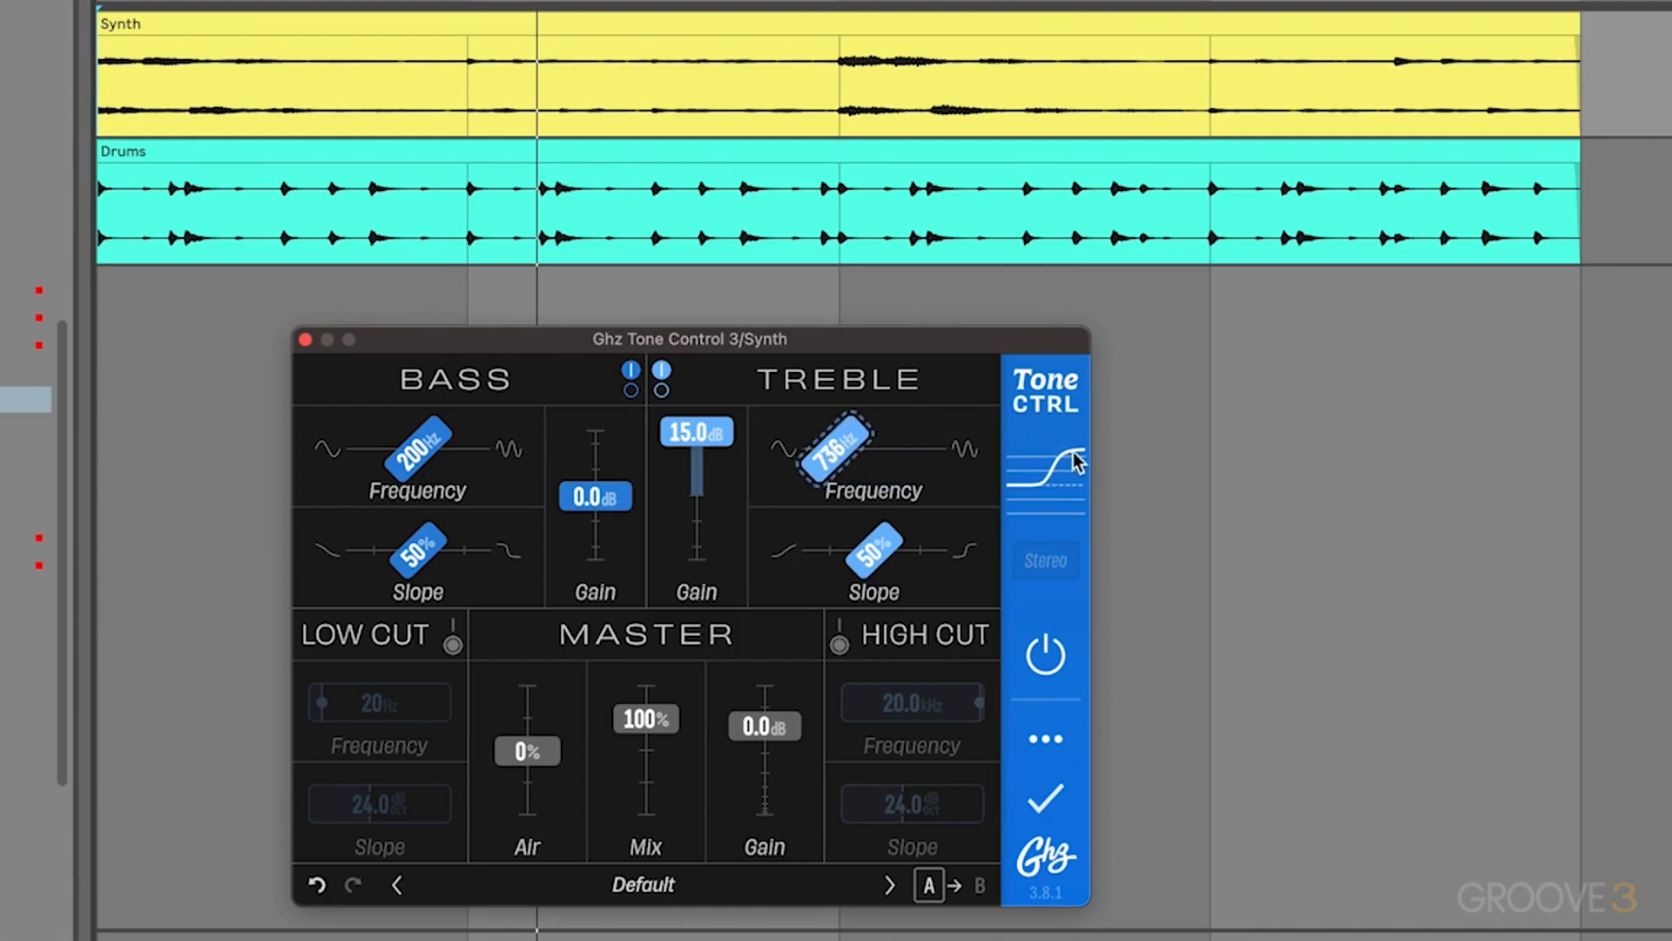
key(space)
drag(834, 449, 847, 466)
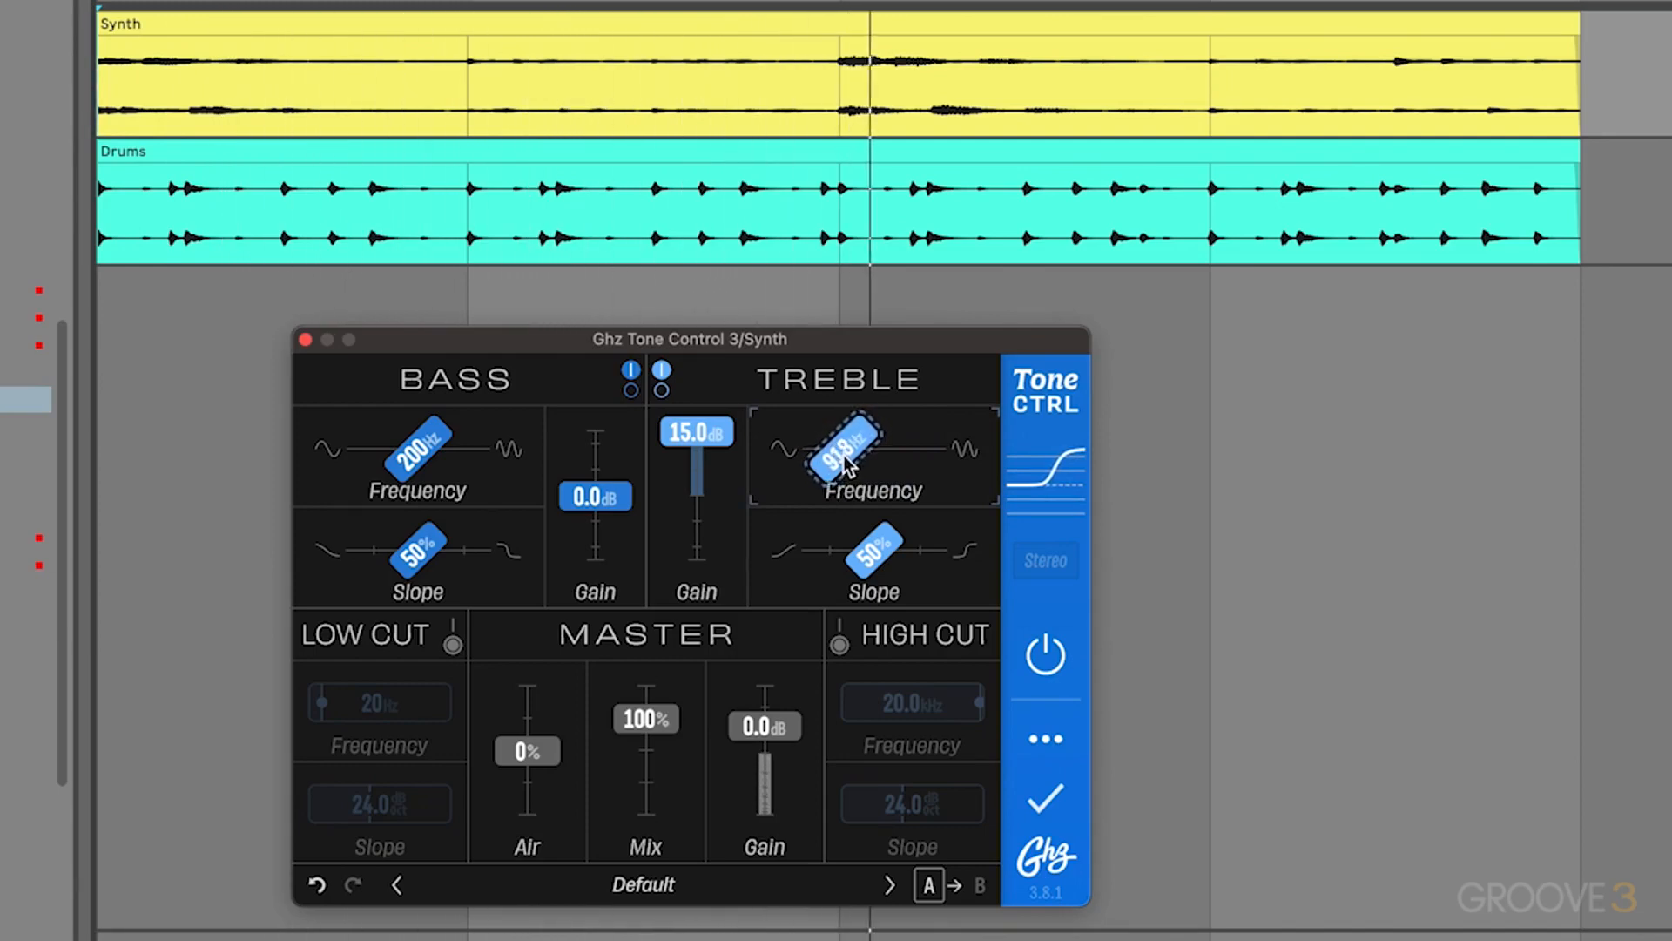
mouse_move(697, 436)
mouse_down()
mouse_move(701, 477)
mouse_move(710, 456)
mouse_up()
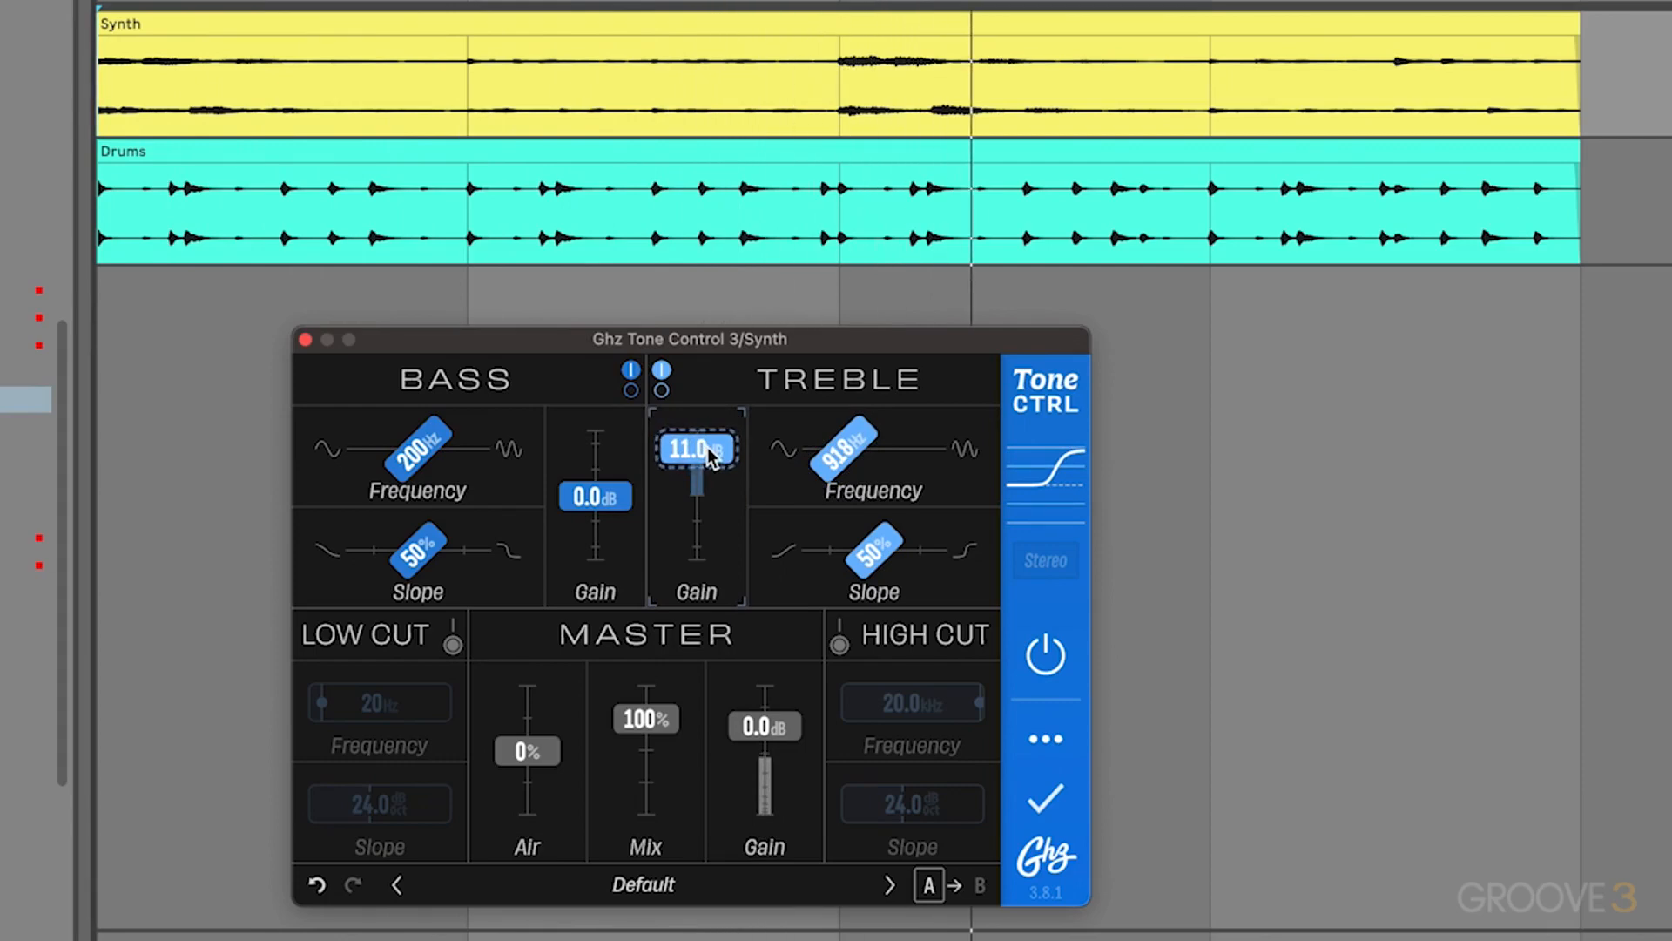
Compare the playing loop with the treble section off and on, leaving it on and Synth soloed.
click(678, 378)
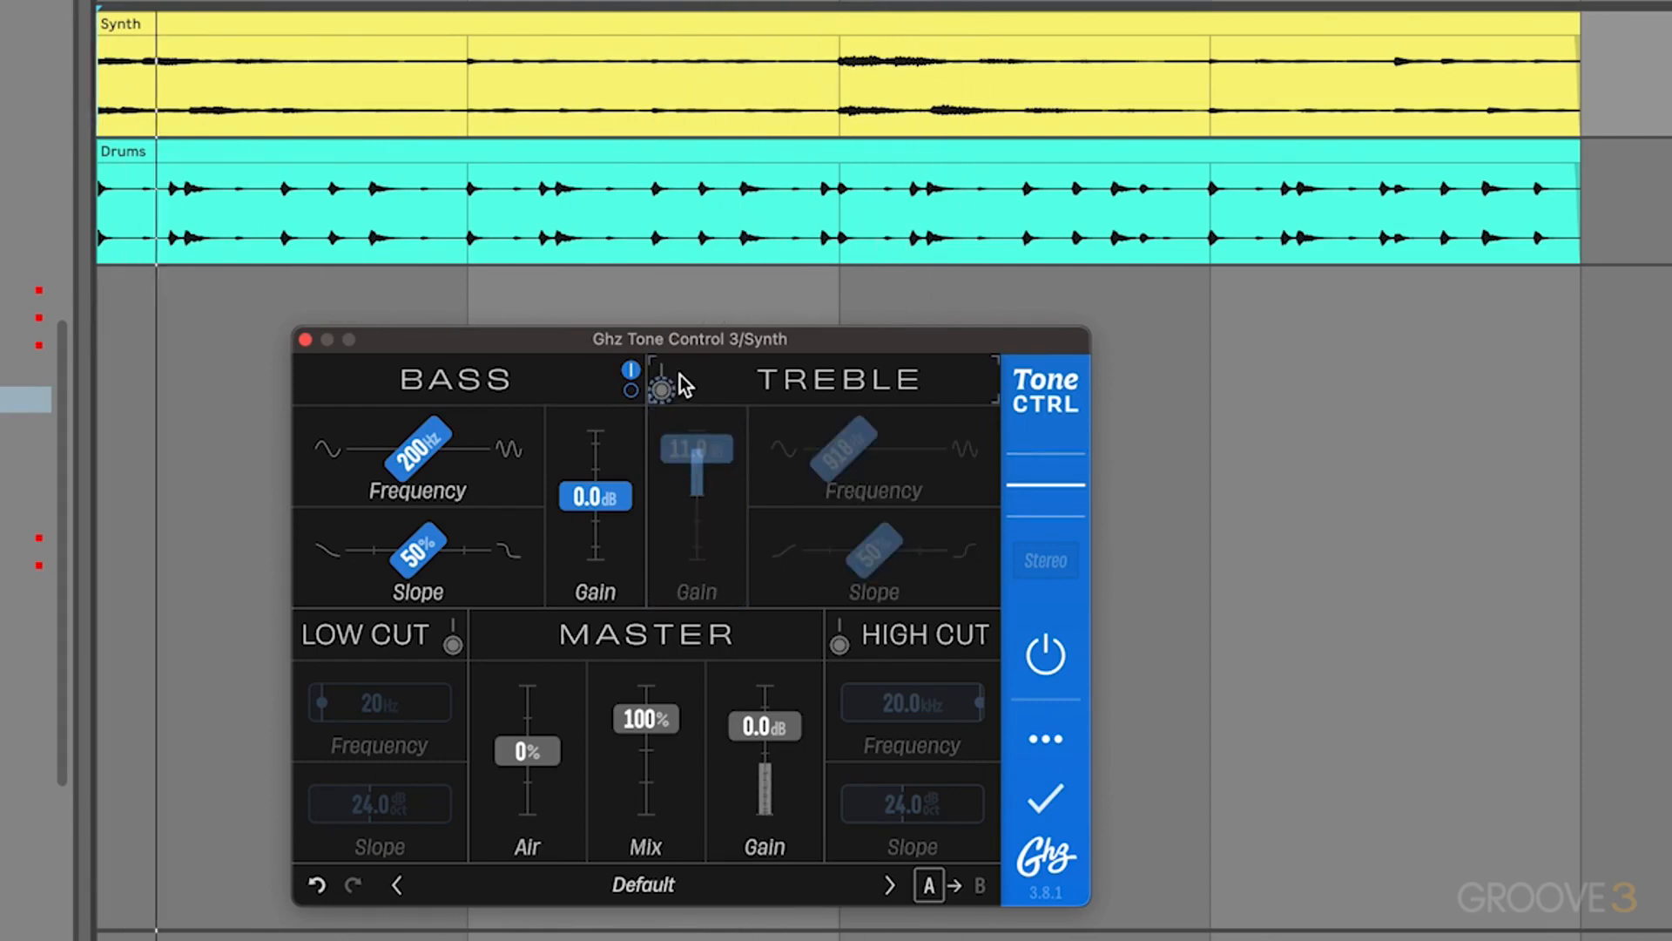
click(679, 378)
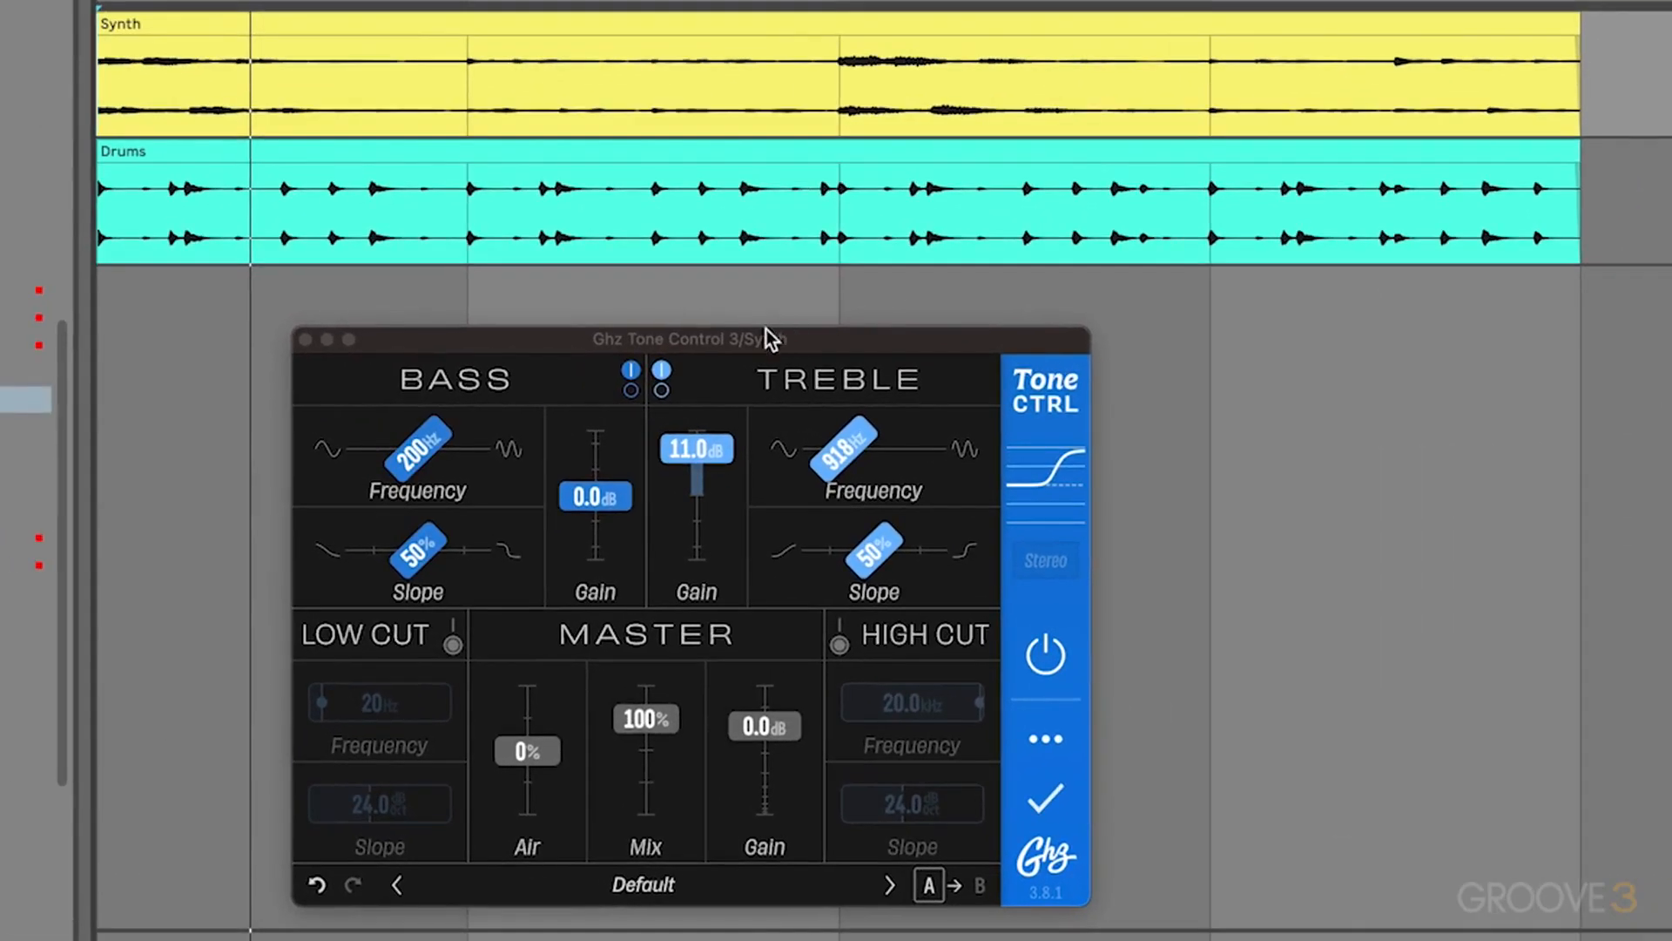
key(space)
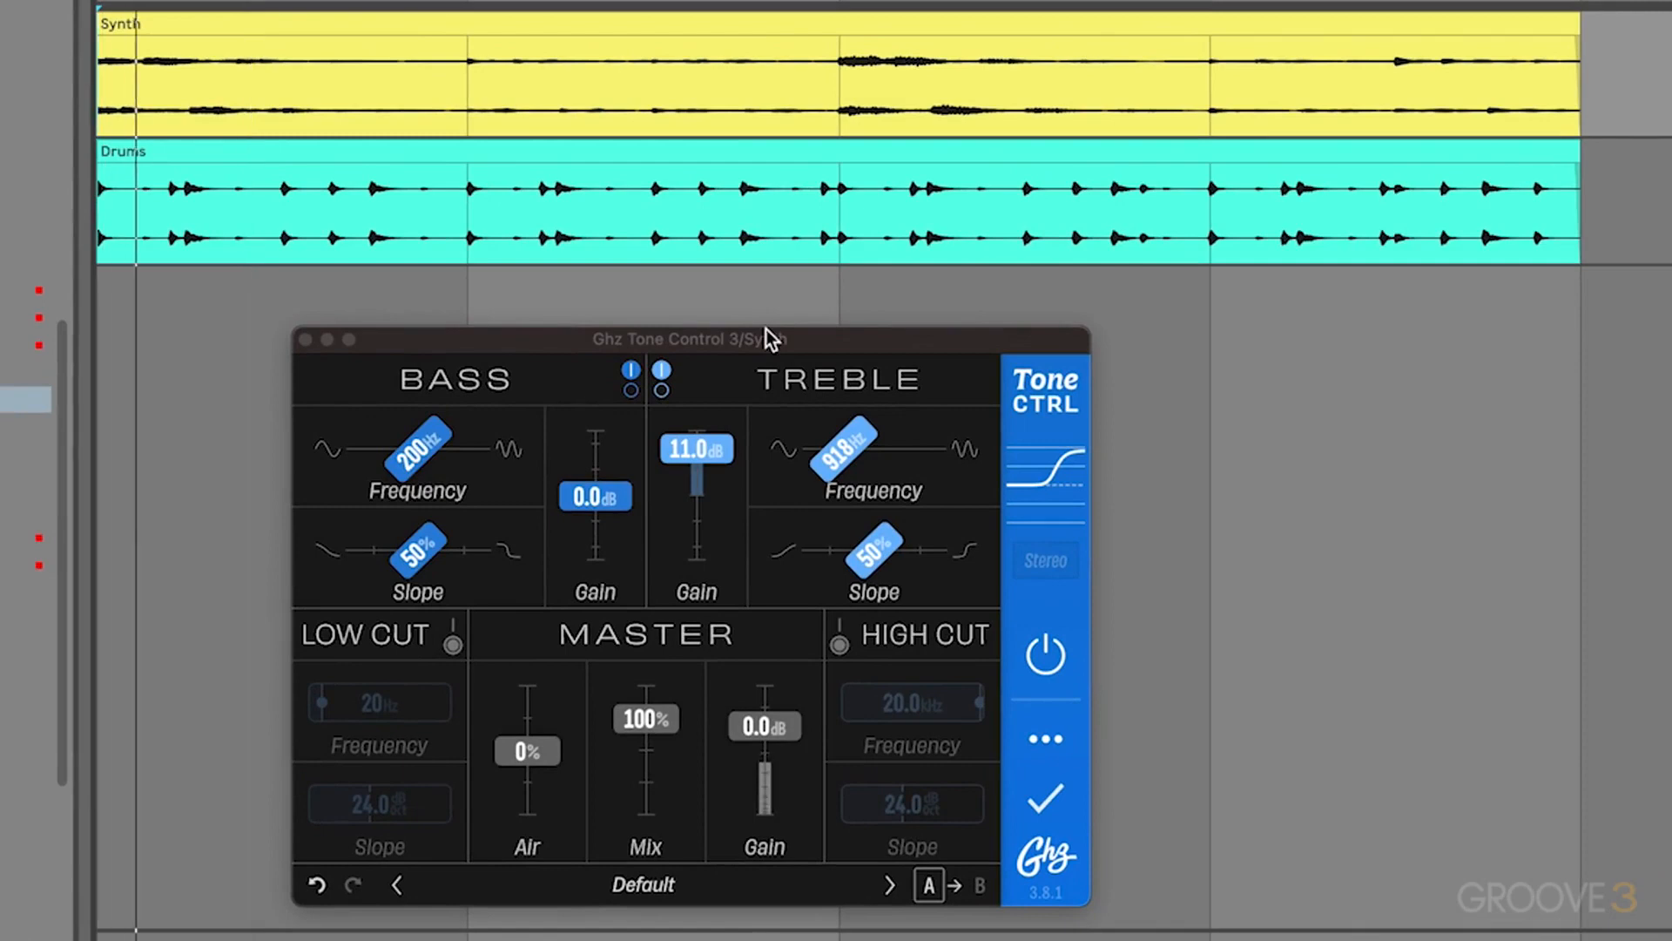
click(669, 389)
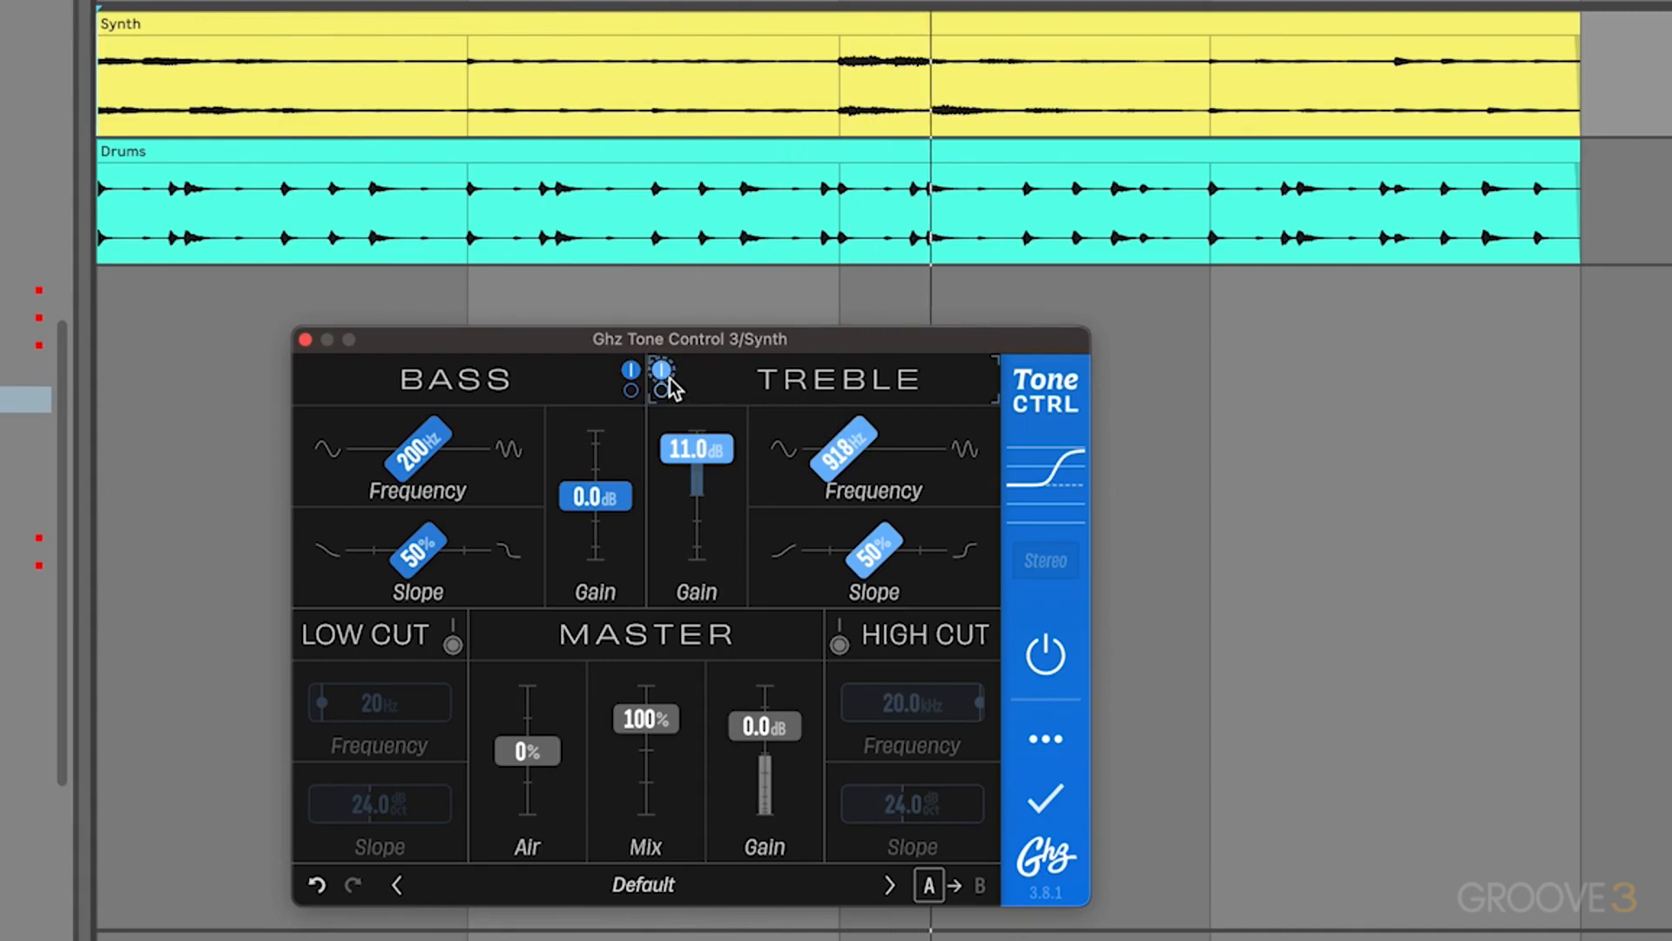
click(669, 389)
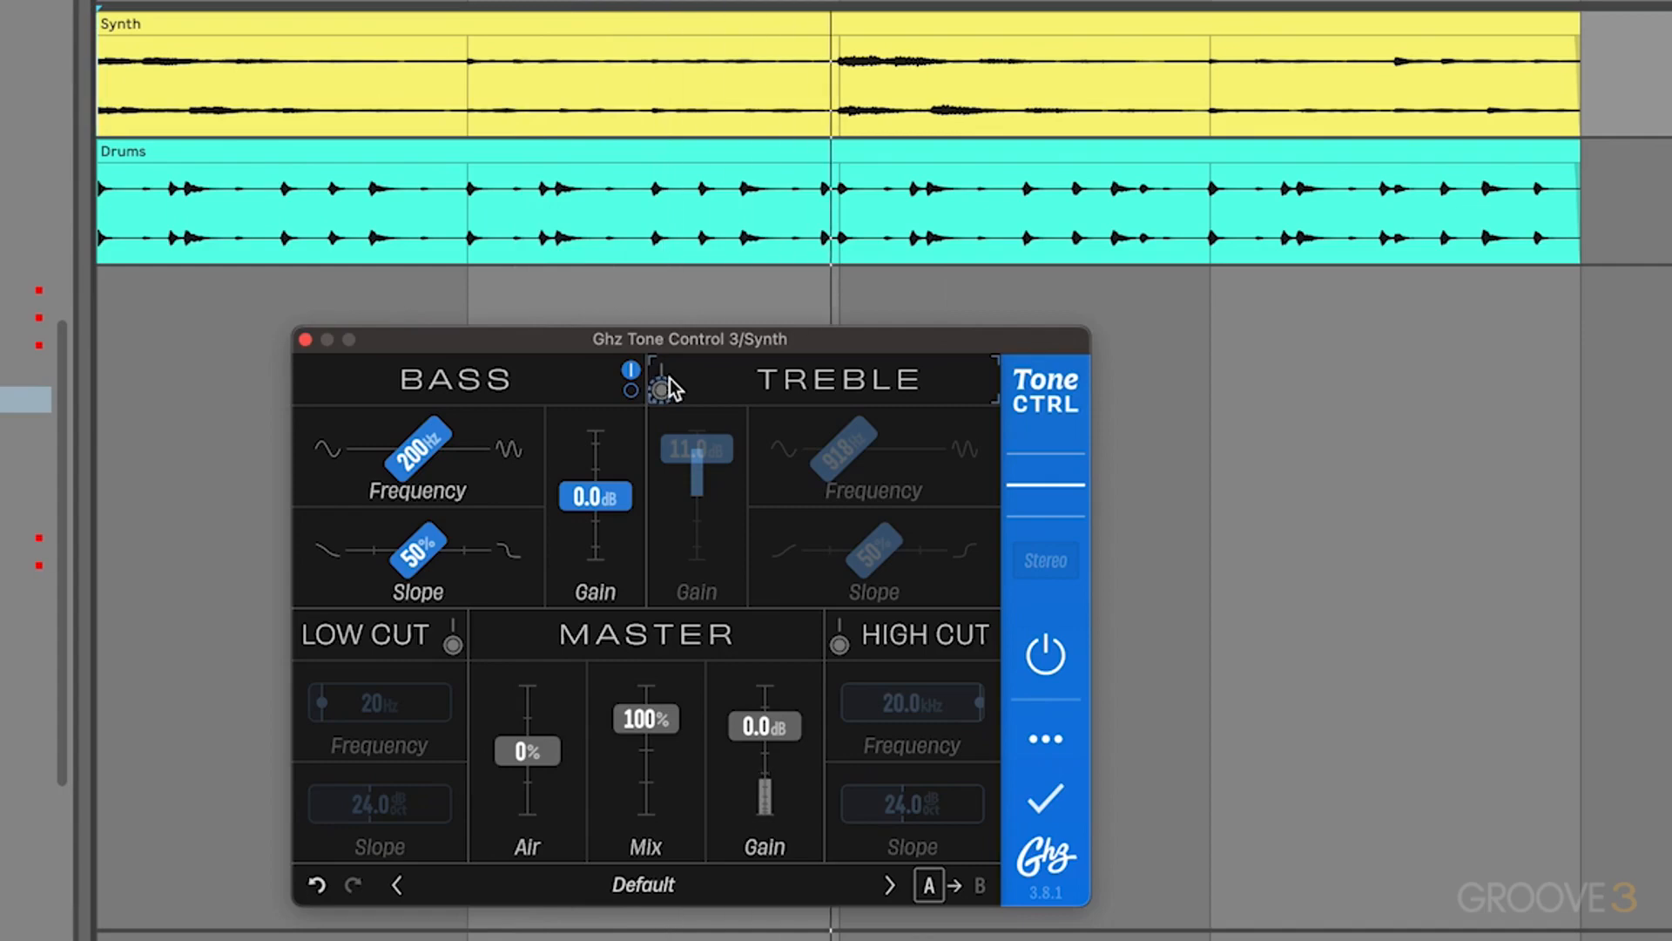
click(669, 390)
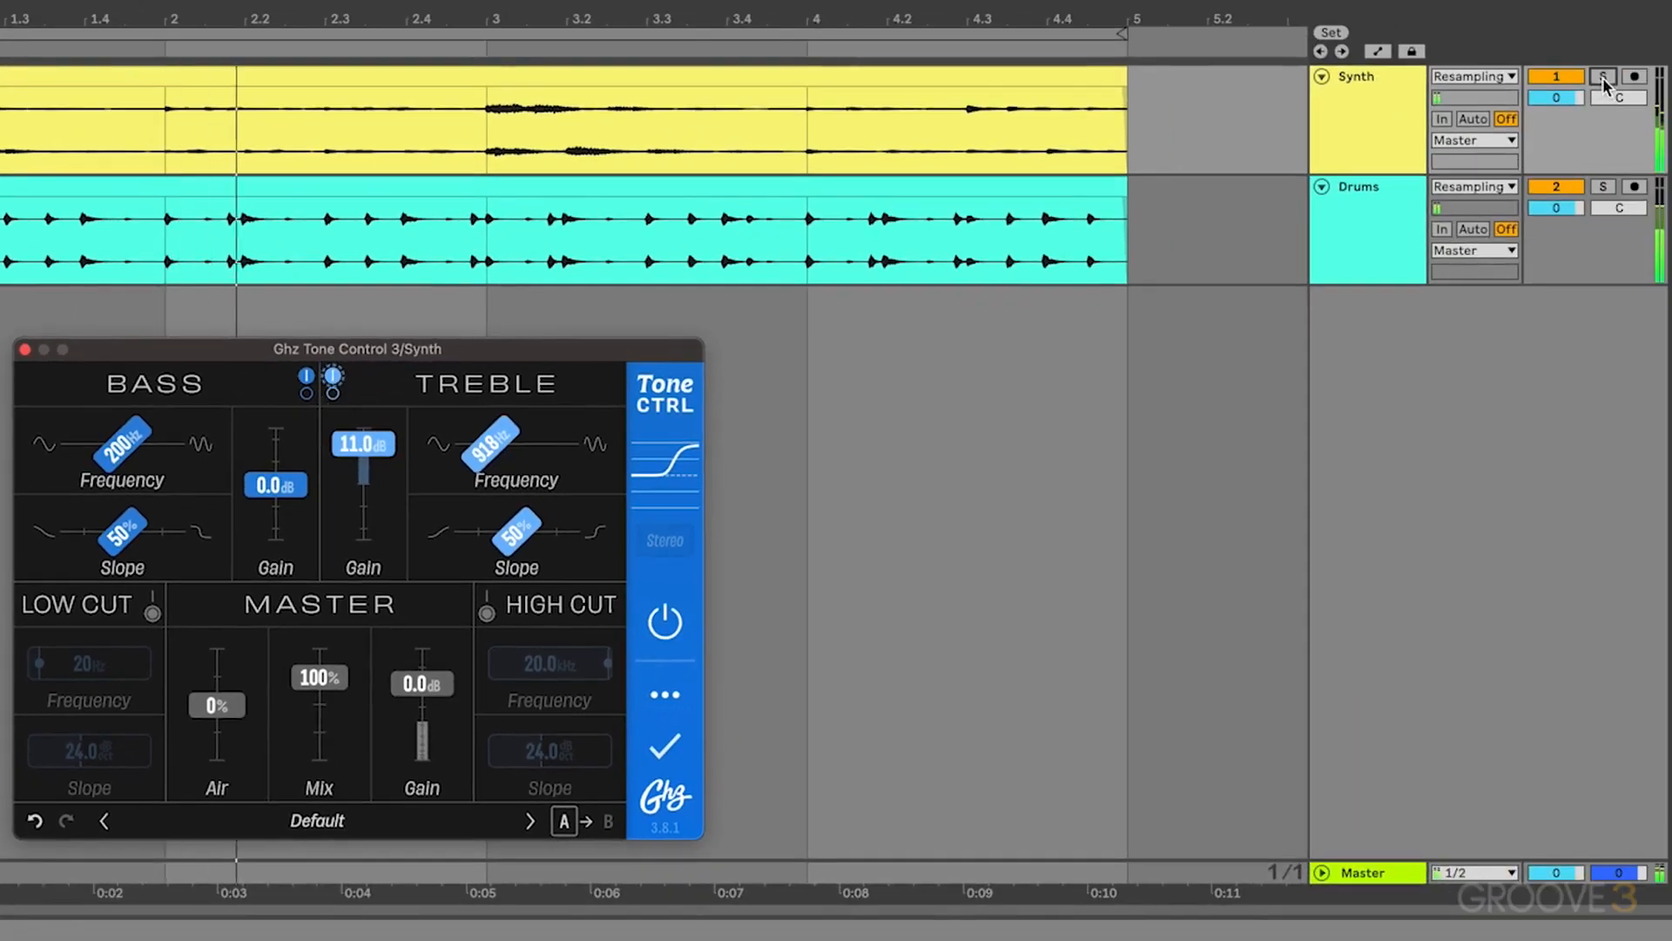
click(1604, 79)
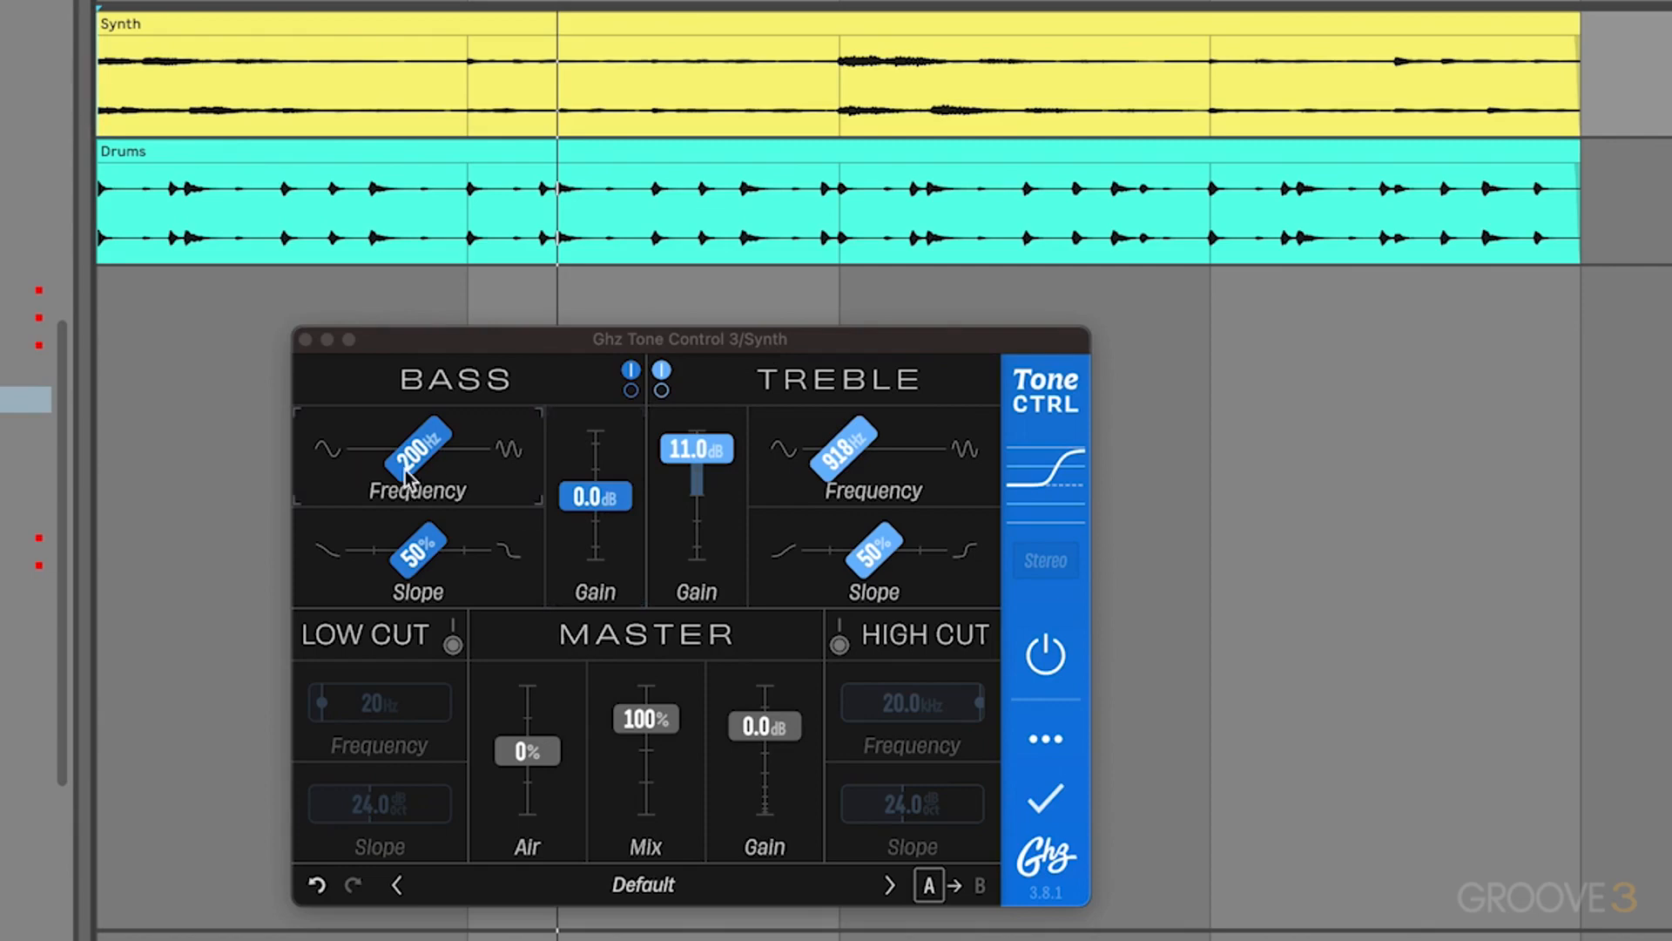
Set the bass frequency to 317 Hz and bass gain to 3 dB, checking the boost against the bypassed bass section.
drag(420, 450, 601, 394)
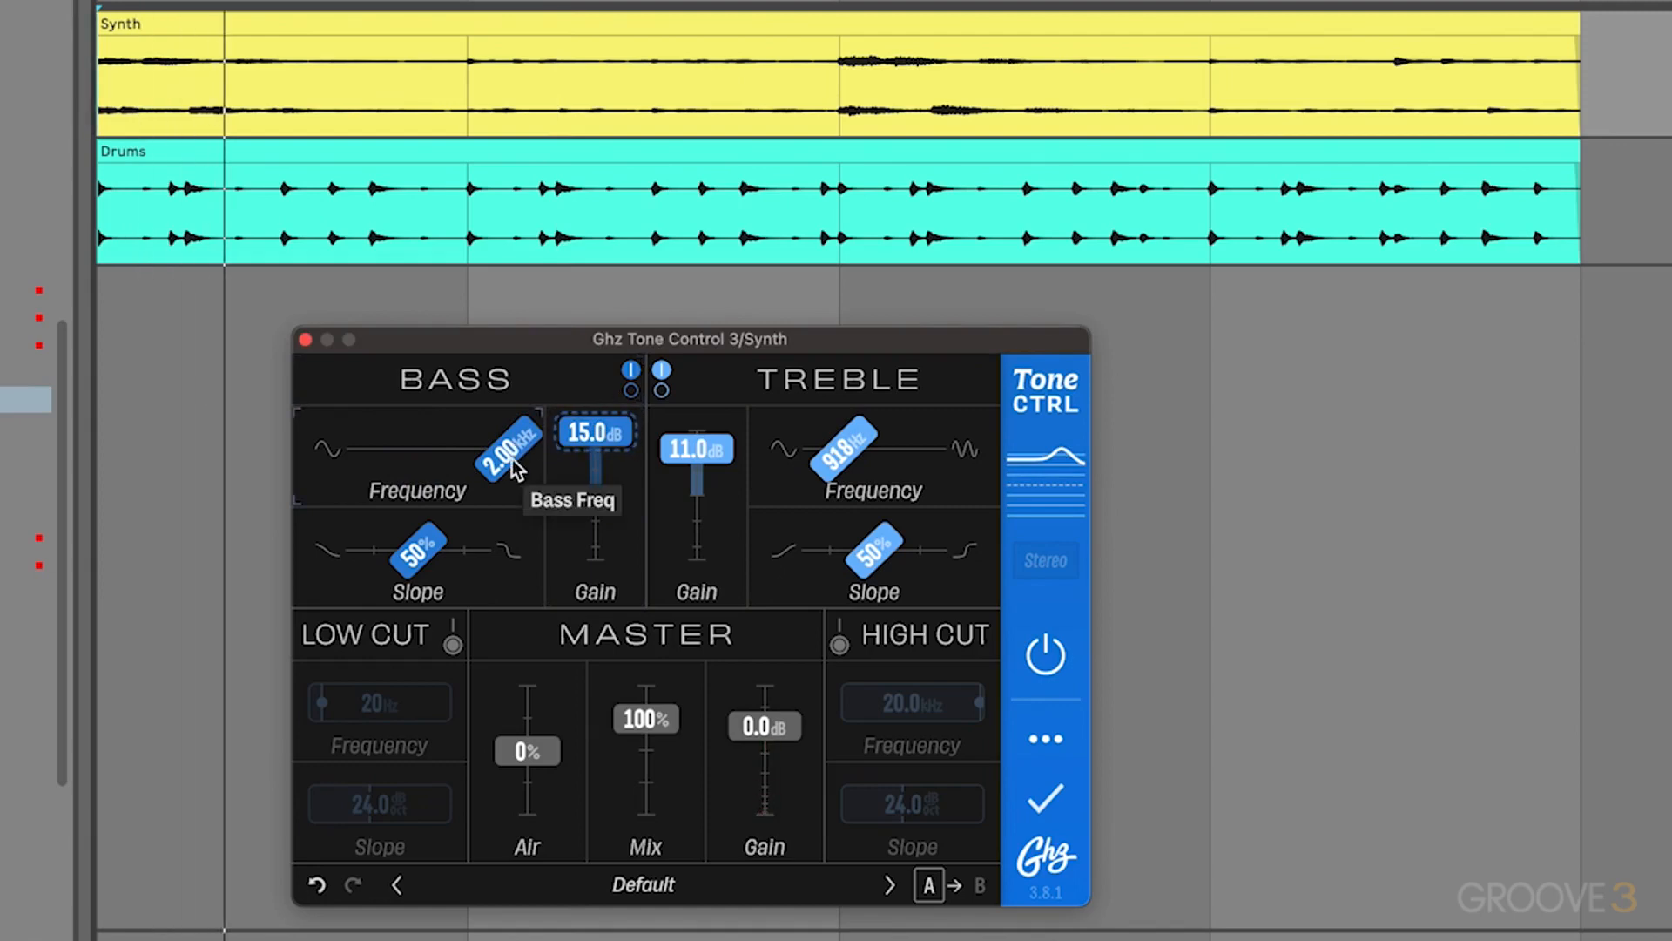
drag(516, 469, 518, 492)
drag(594, 435, 442, 475)
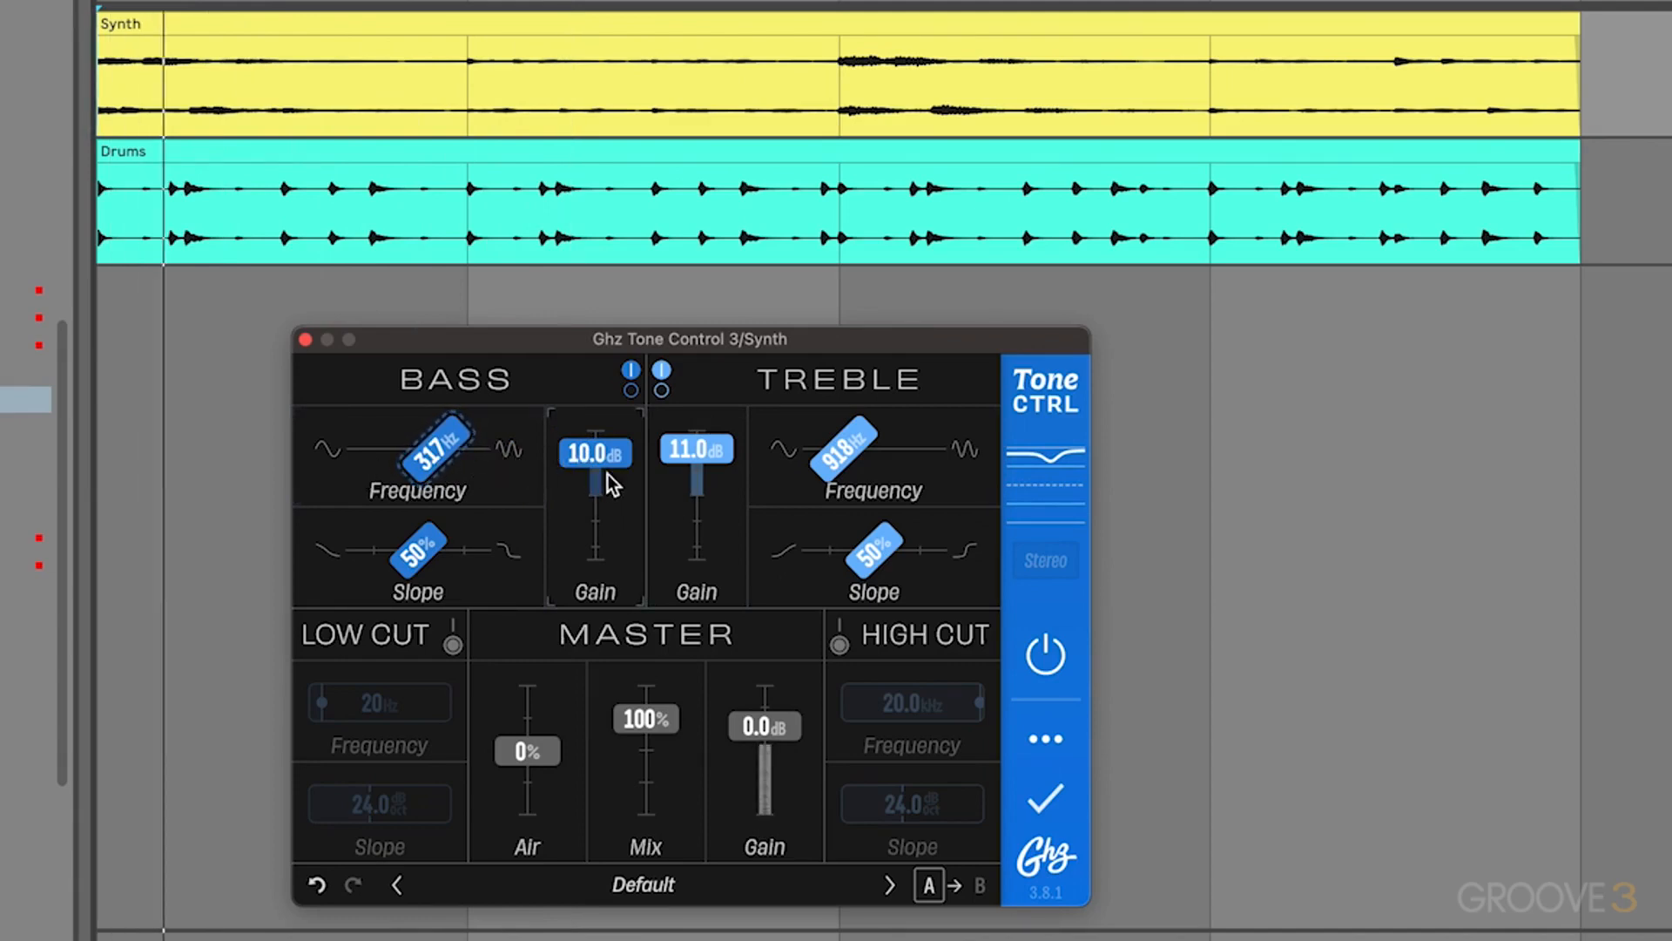
click(618, 376)
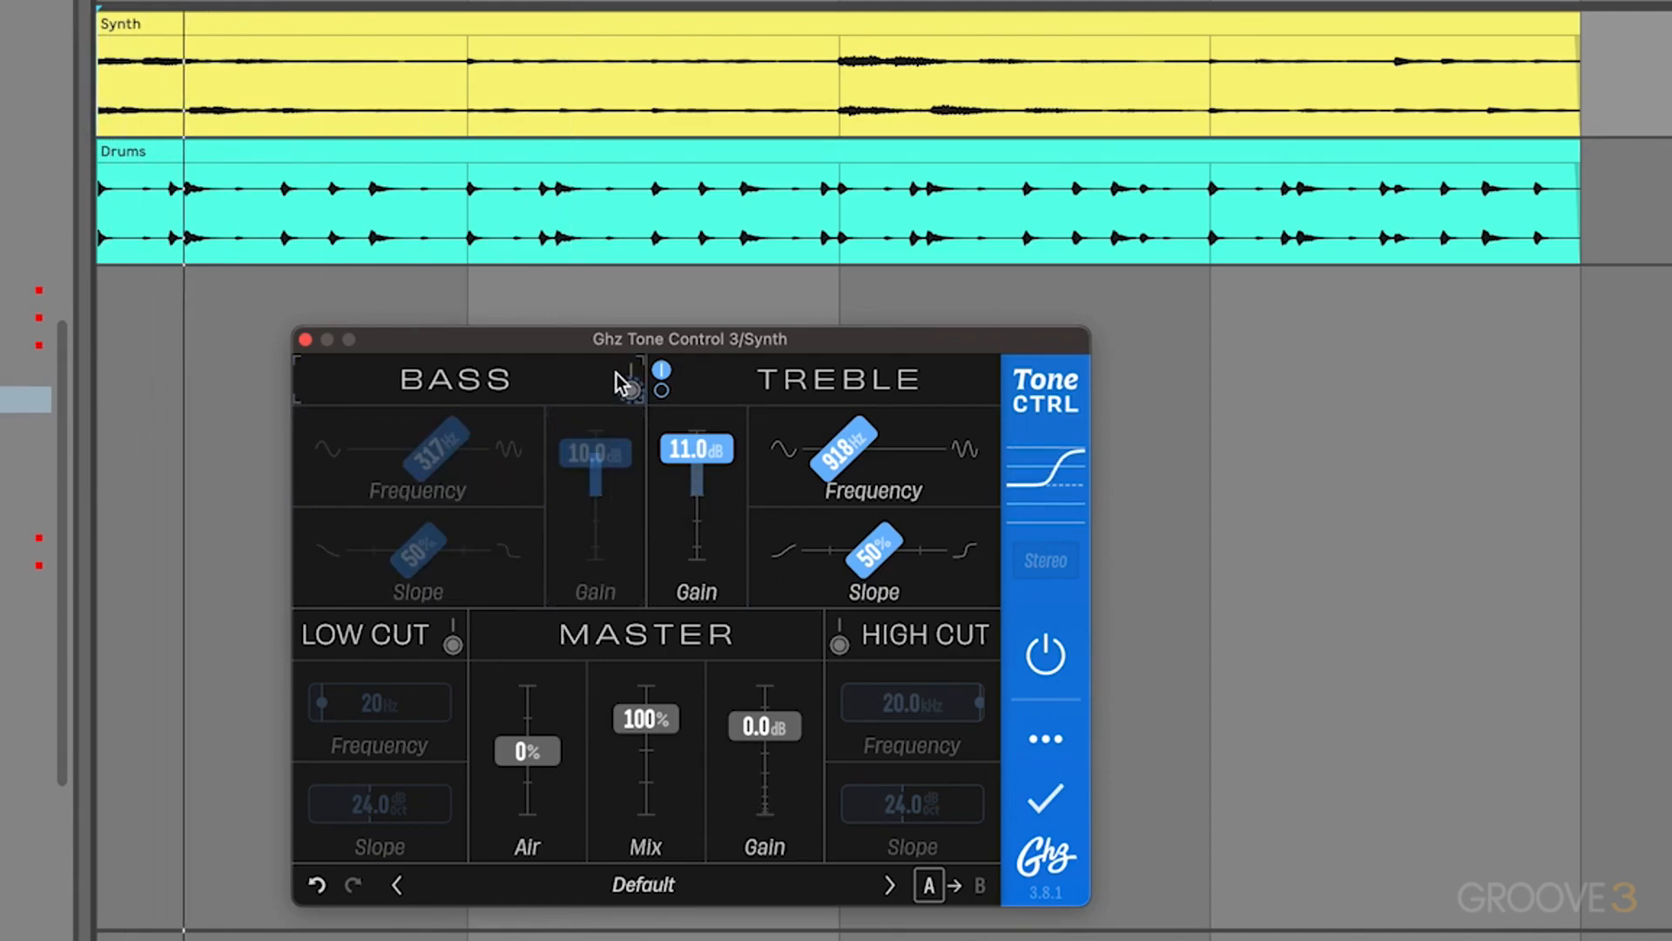
click(618, 376)
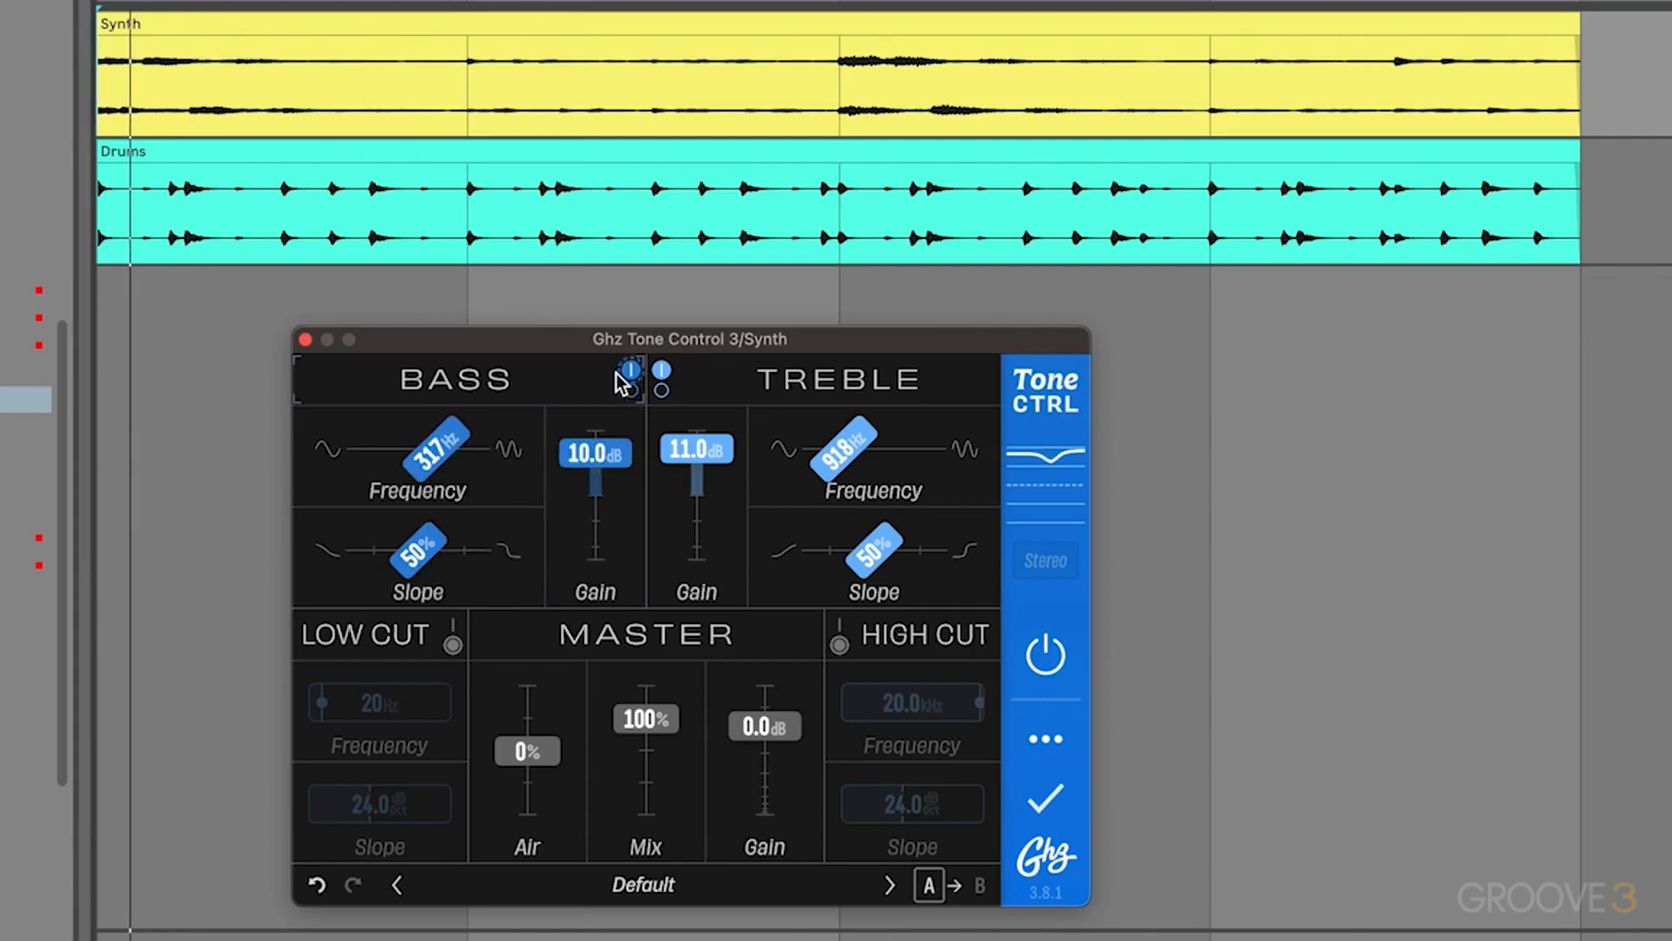
drag(617, 466, 621, 494)
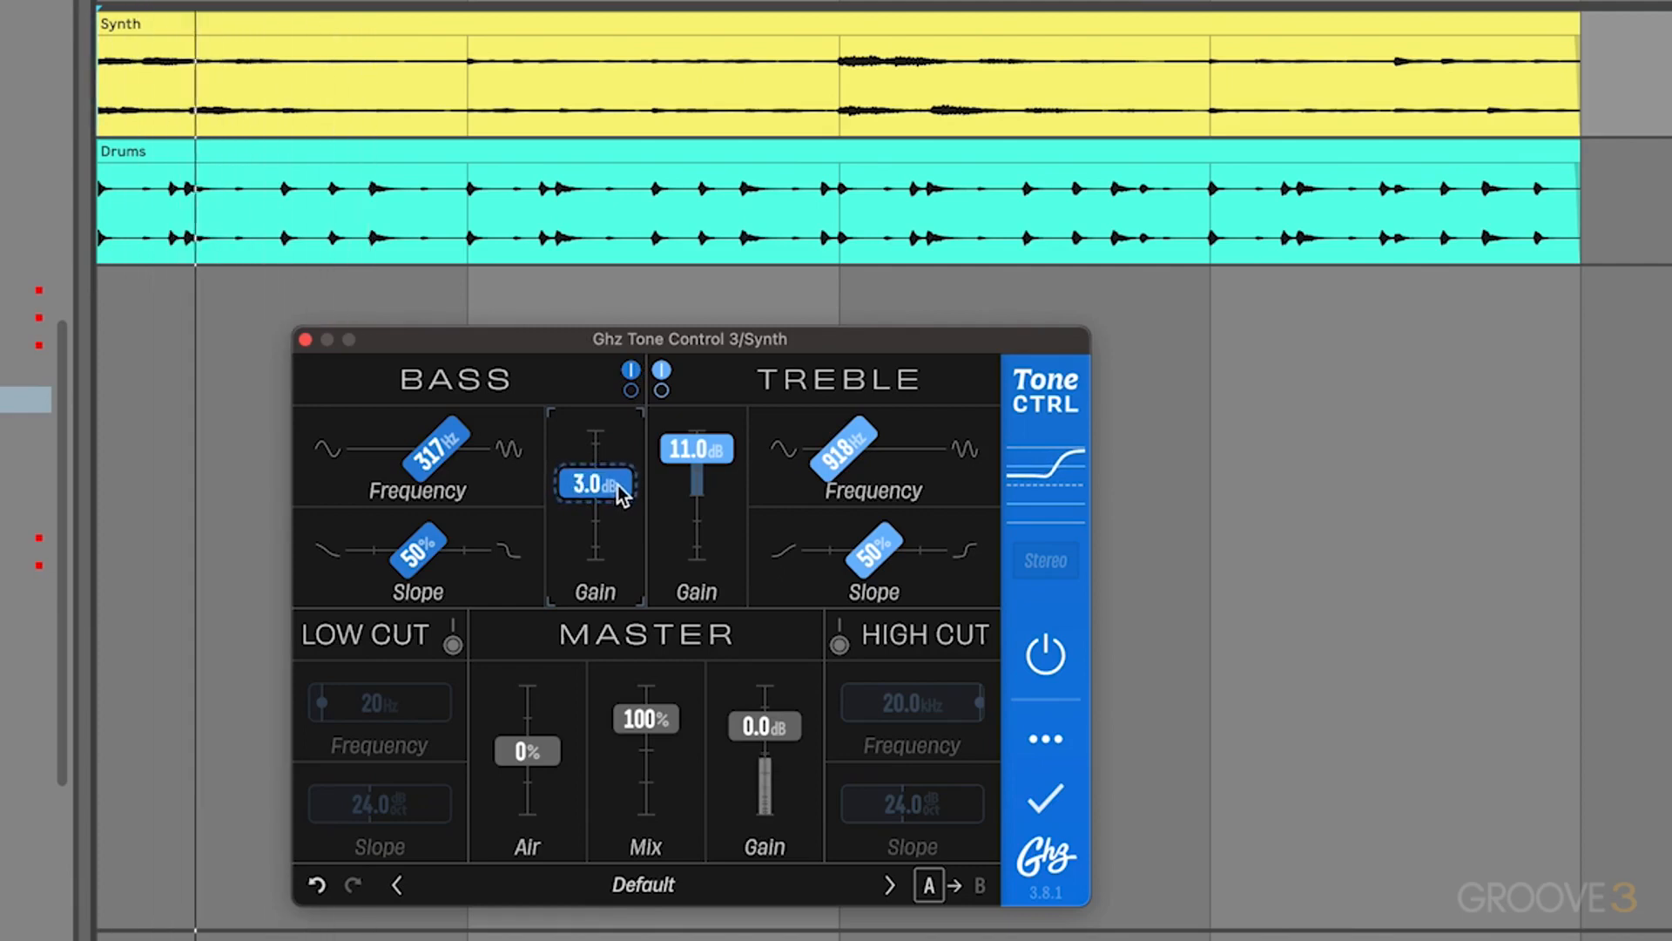
Compare the synth with the bass section off and on, and play it with the whole Tone Control device bypassed.
click(631, 383)
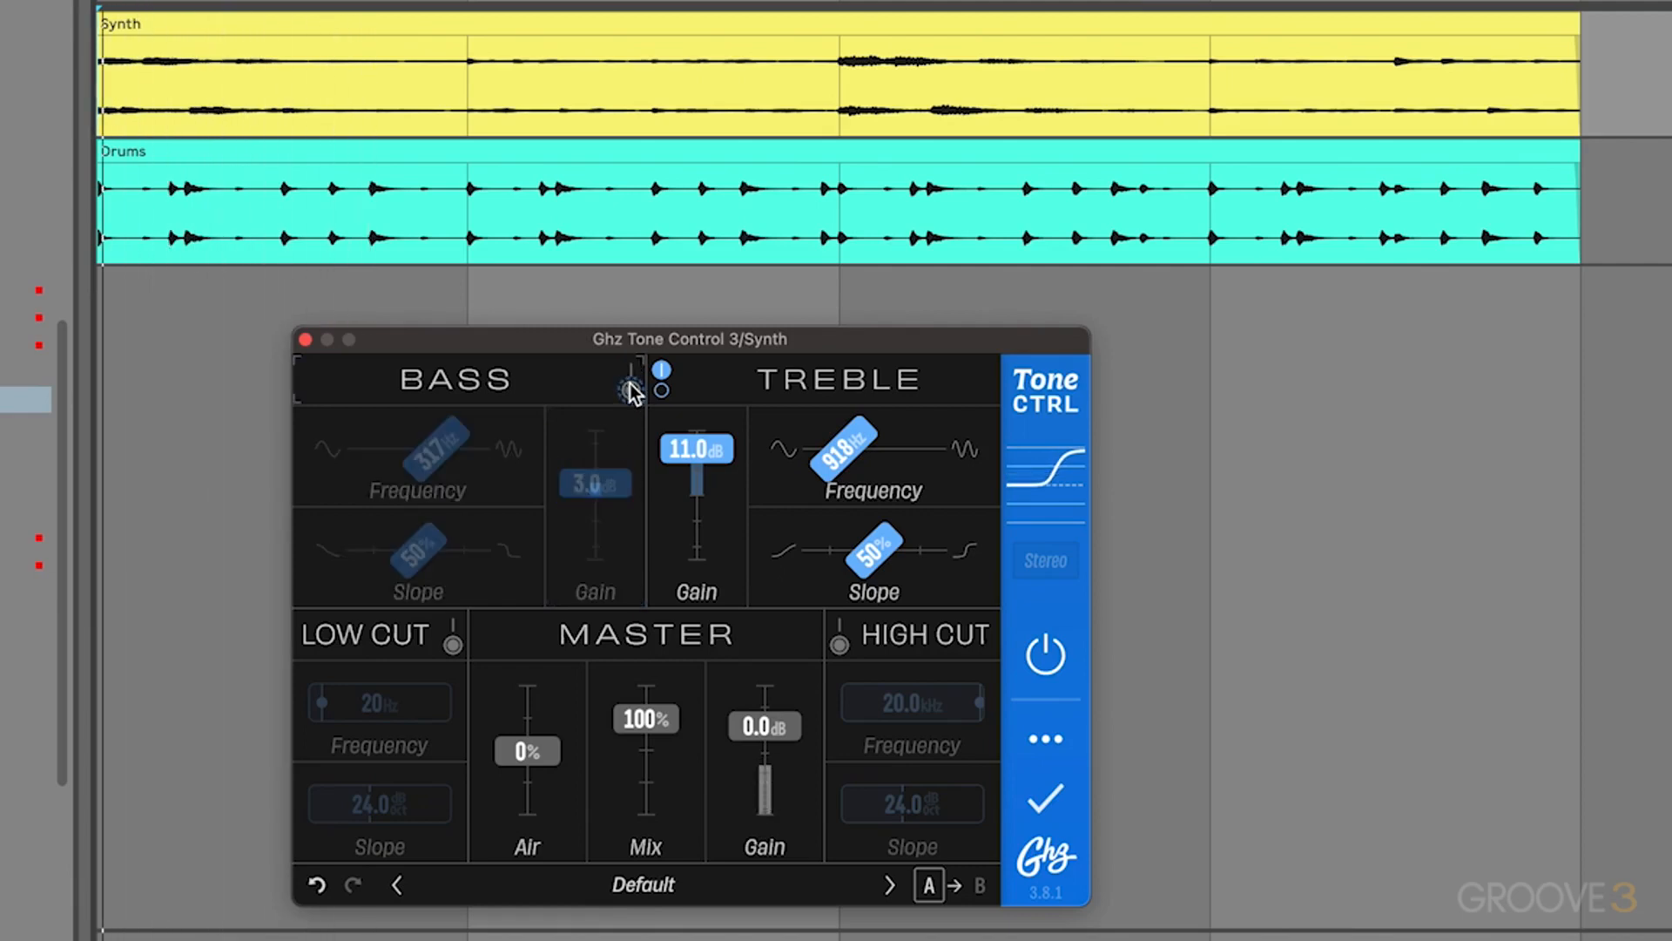
click(631, 384)
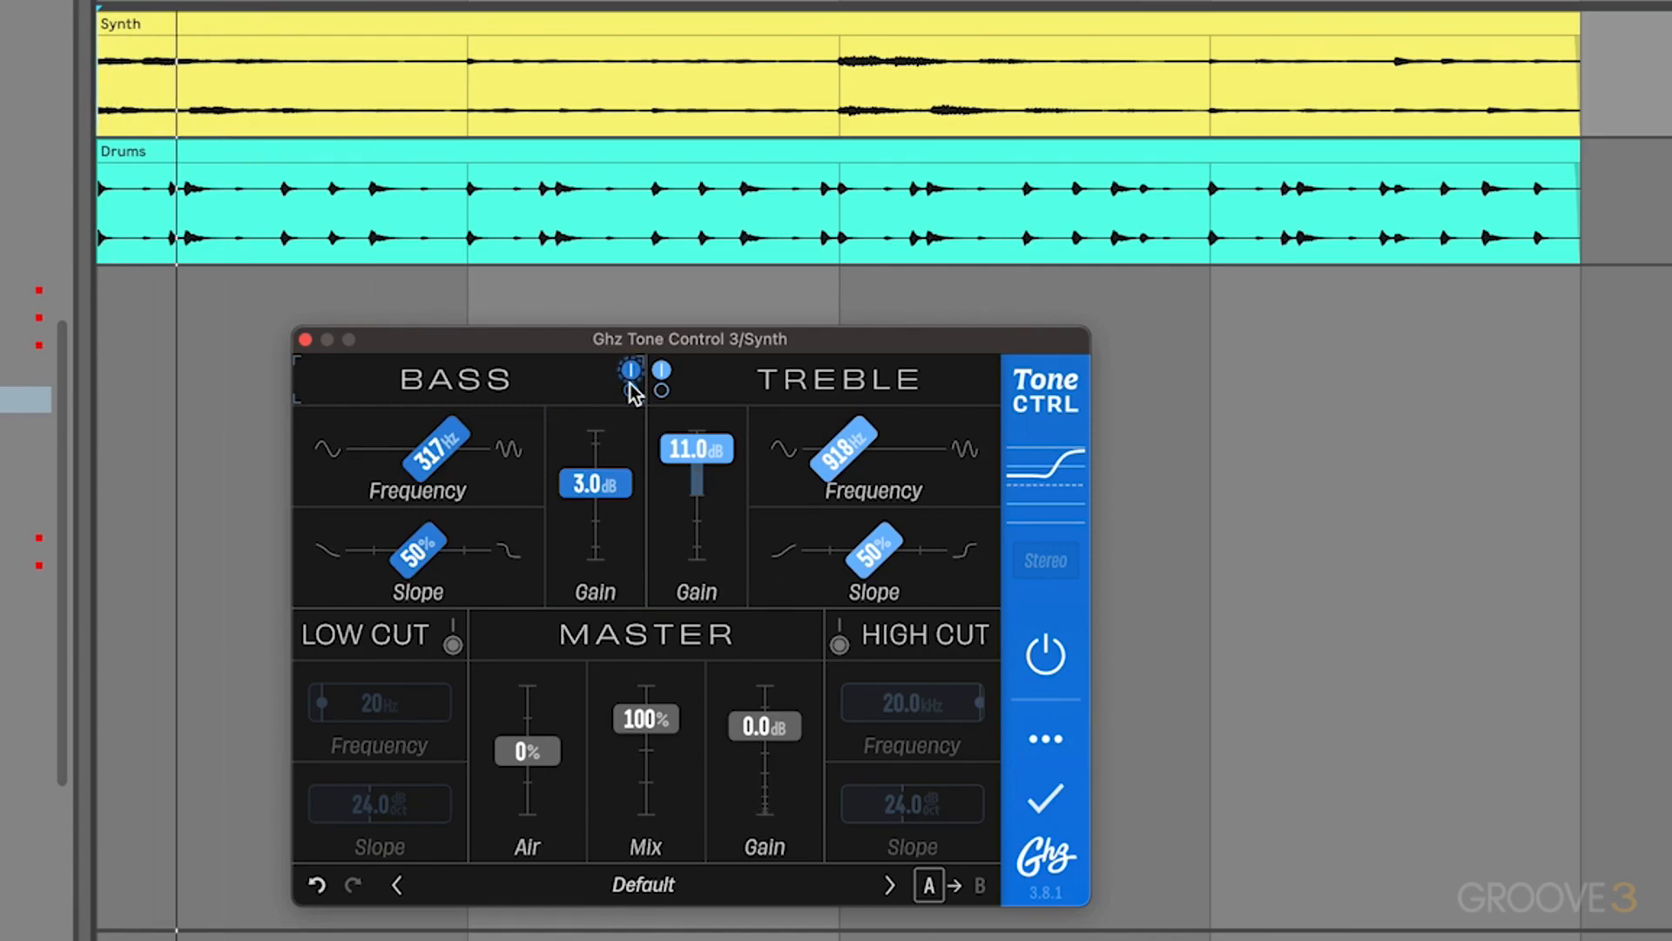
click(631, 383)
click(630, 383)
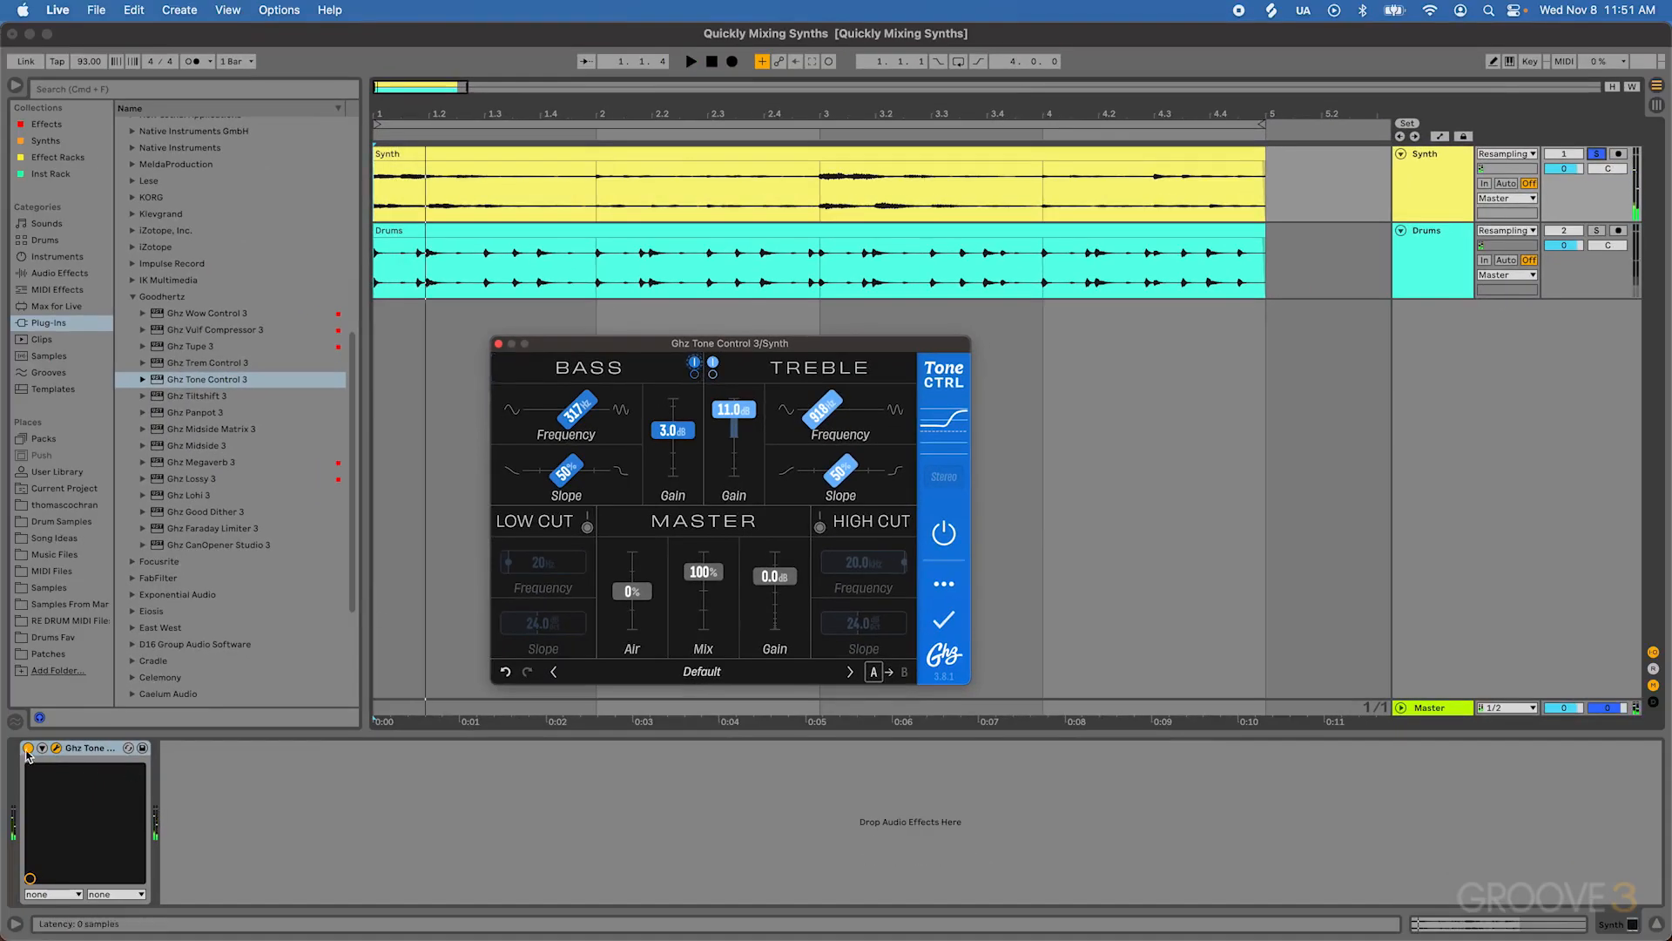
click(28, 748)
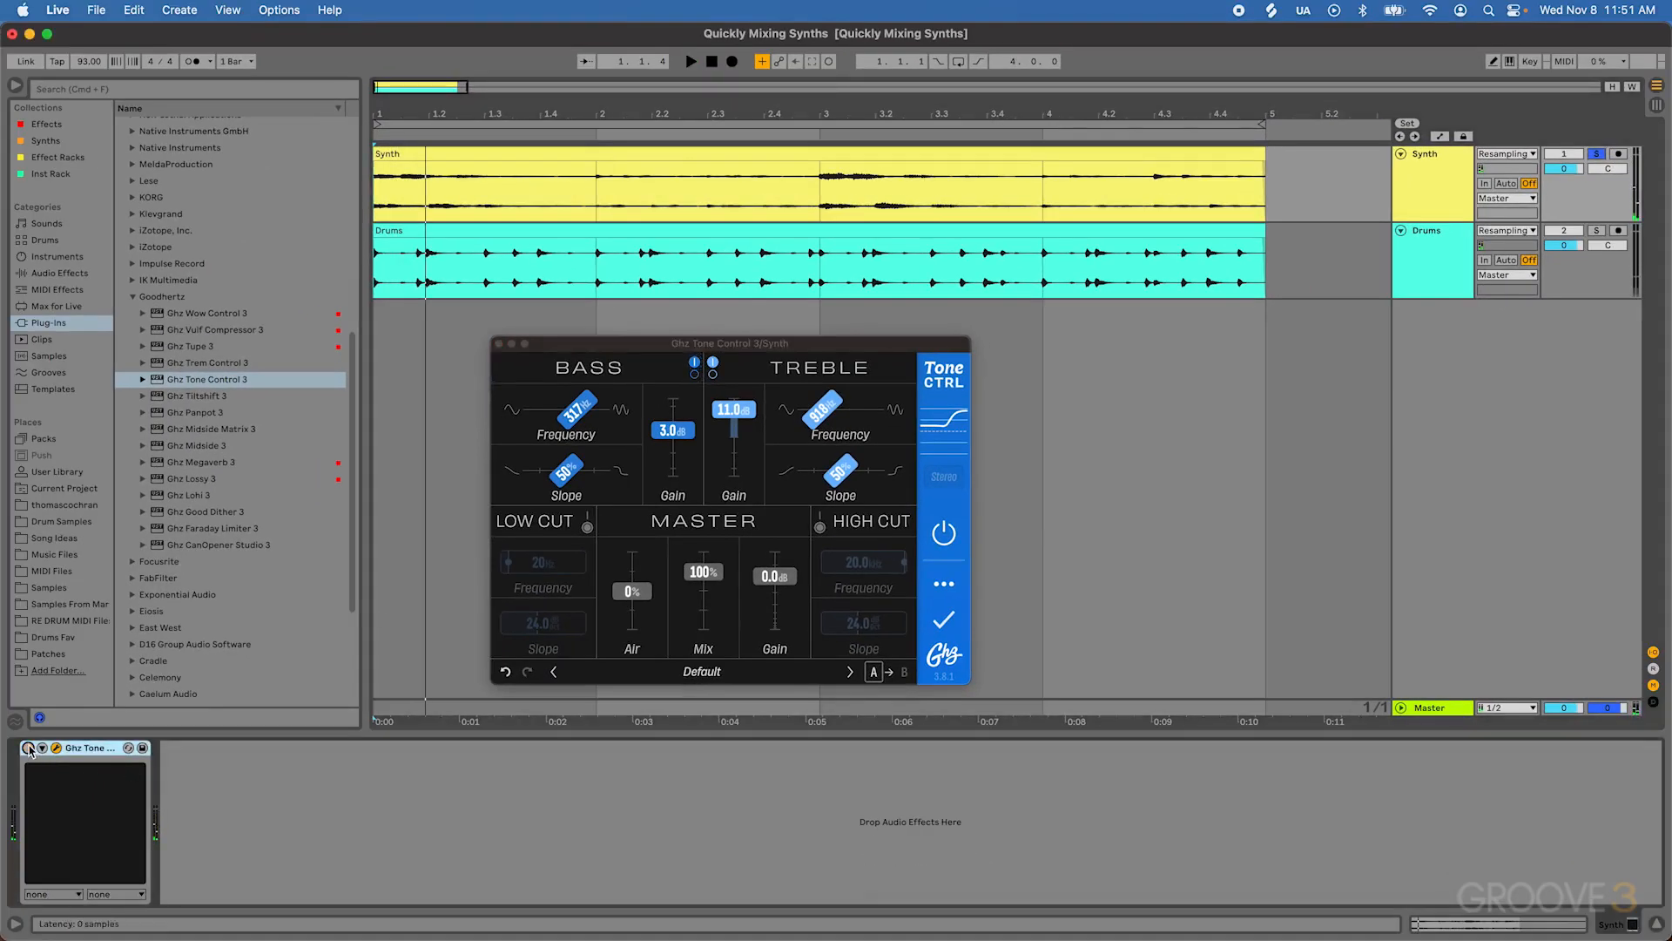
key(space)
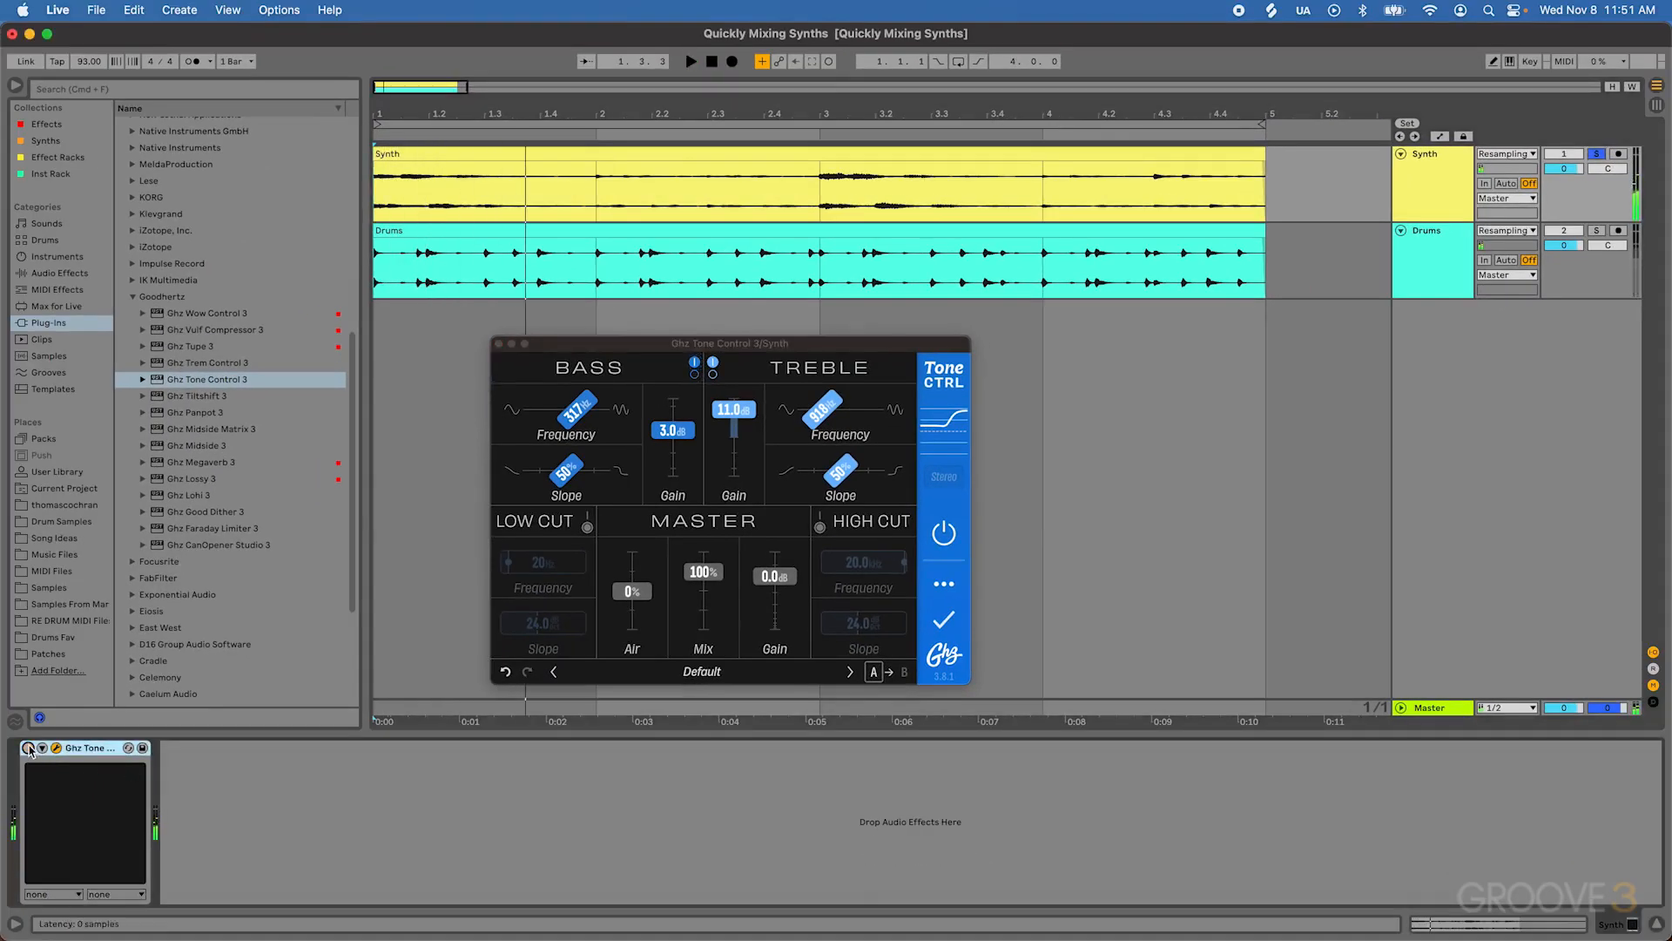
Turn the Tone Control device back on and unsolo Synth so it loops together with Drums.
click(28, 749)
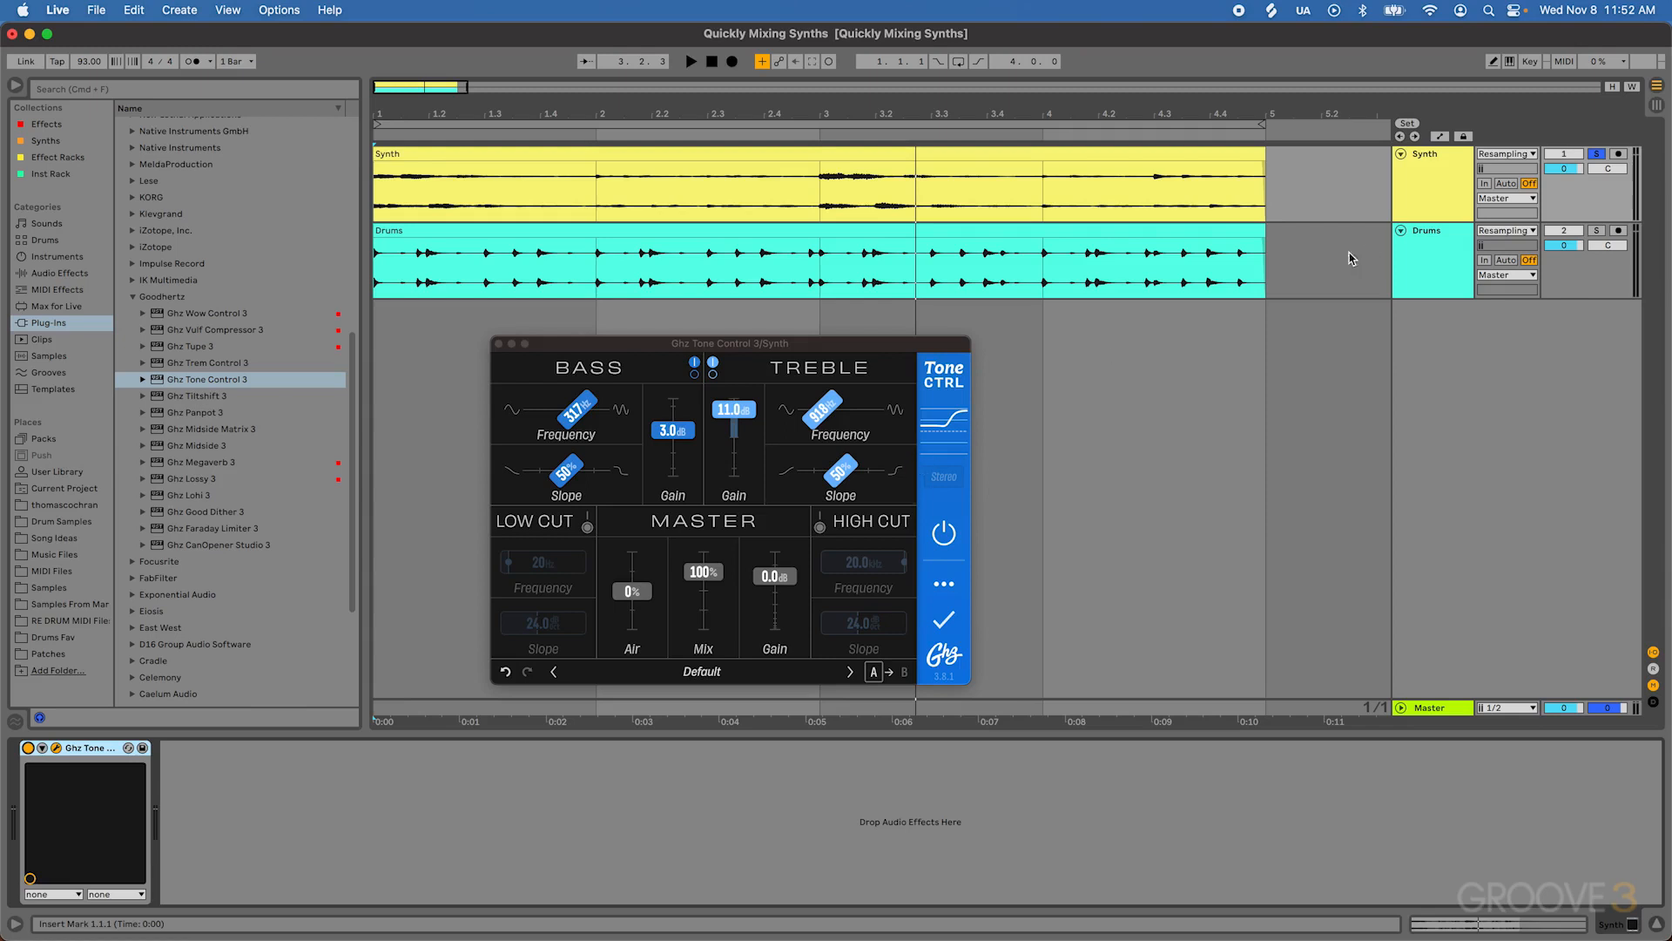
click(1597, 154)
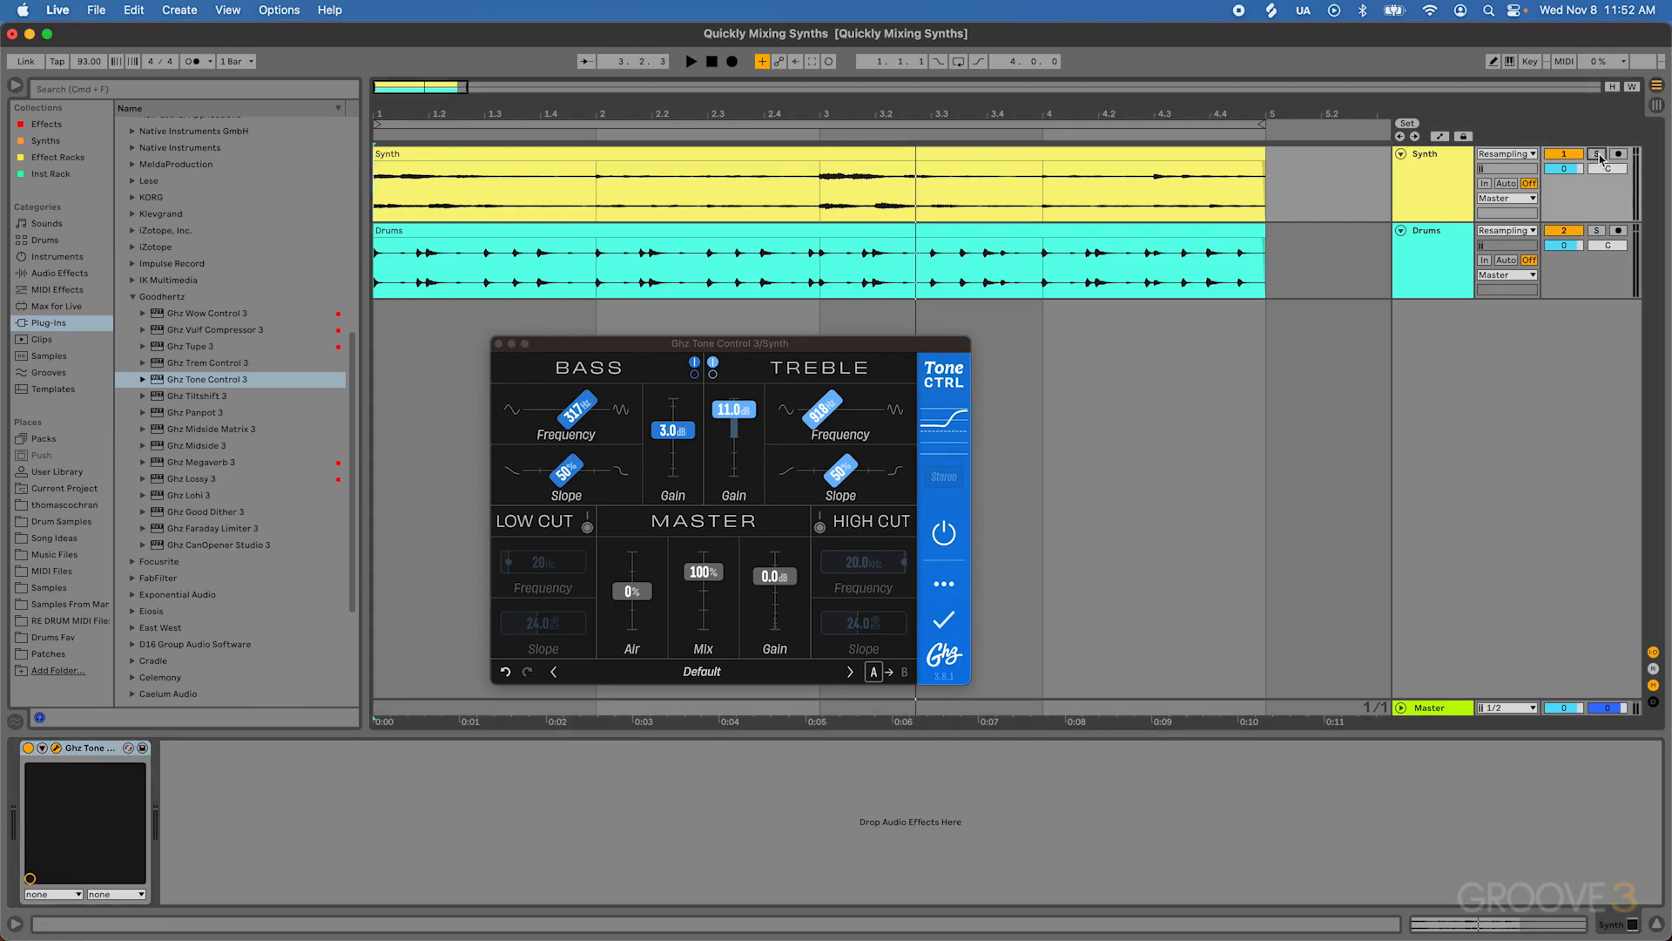
click(955, 64)
click(712, 68)
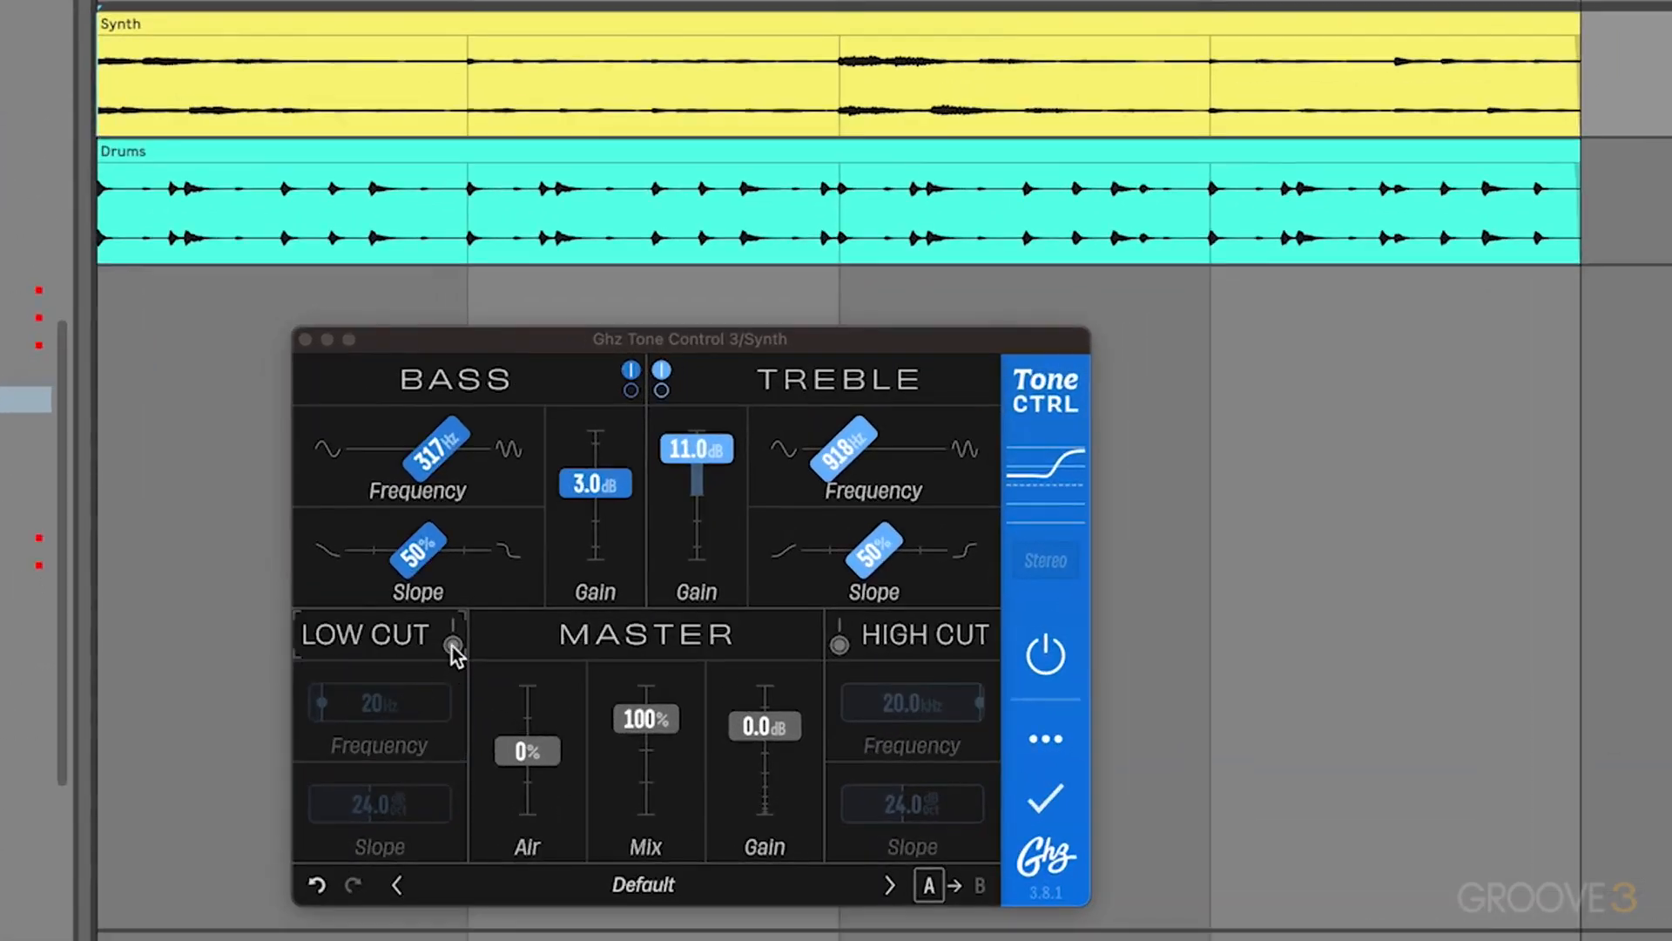
Enable the Tone Control's low cut and set its frequency to 63 Hz, sweeping it down to 10 Hz along the way.
click(452, 649)
click(452, 649)
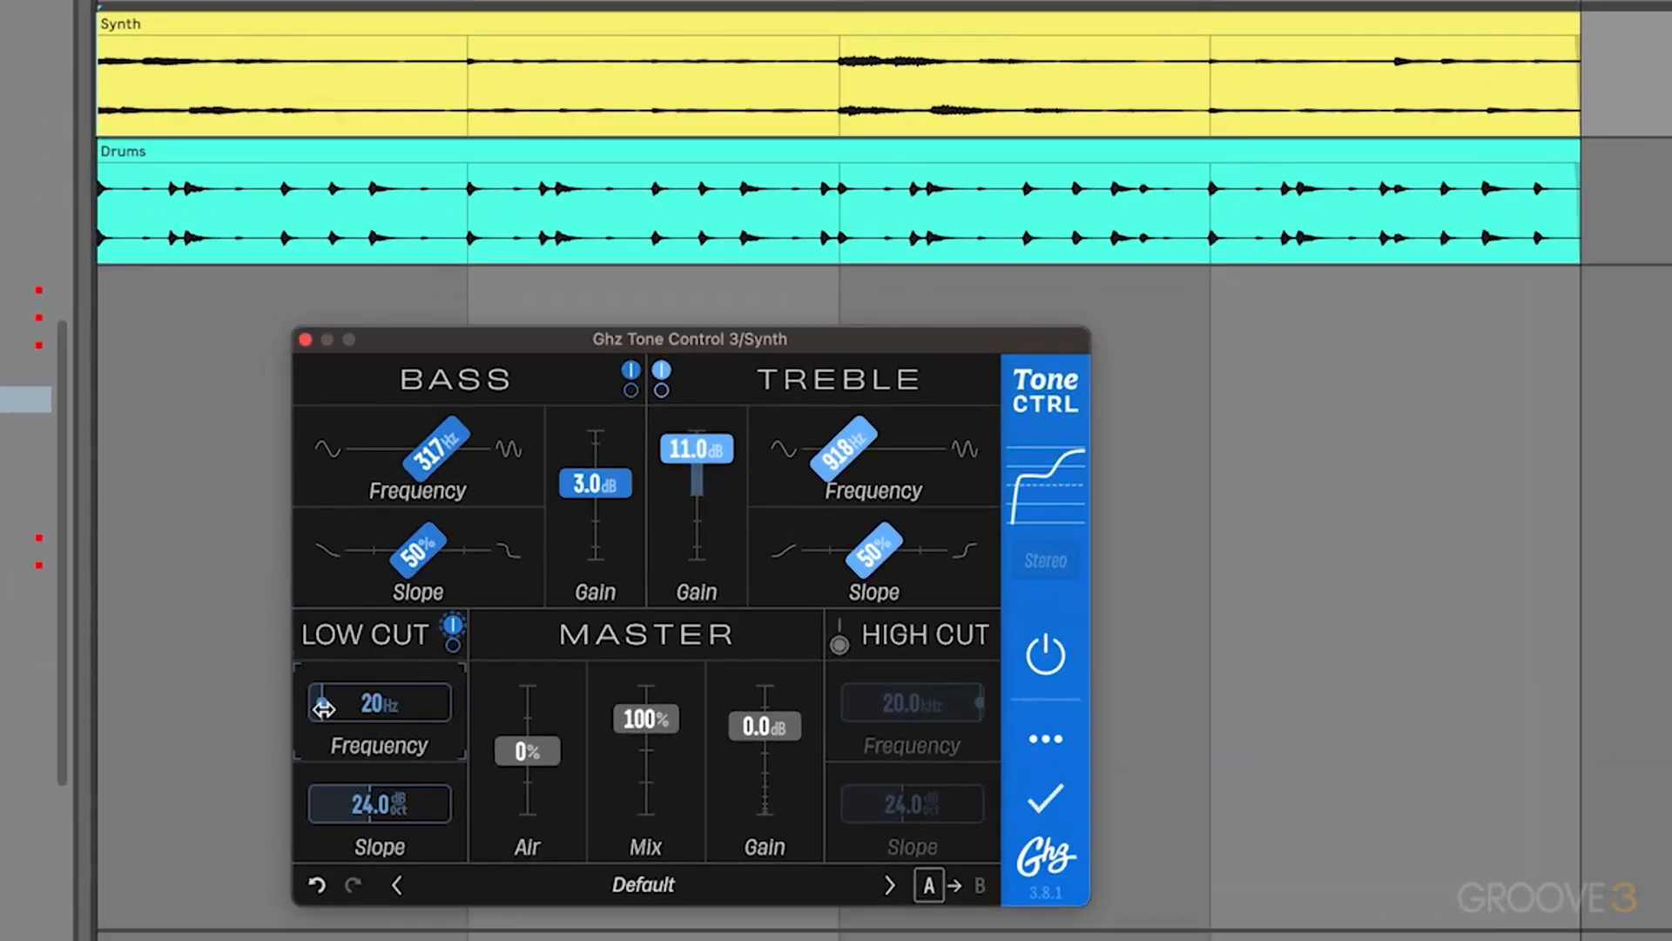
drag(323, 707, 333, 698)
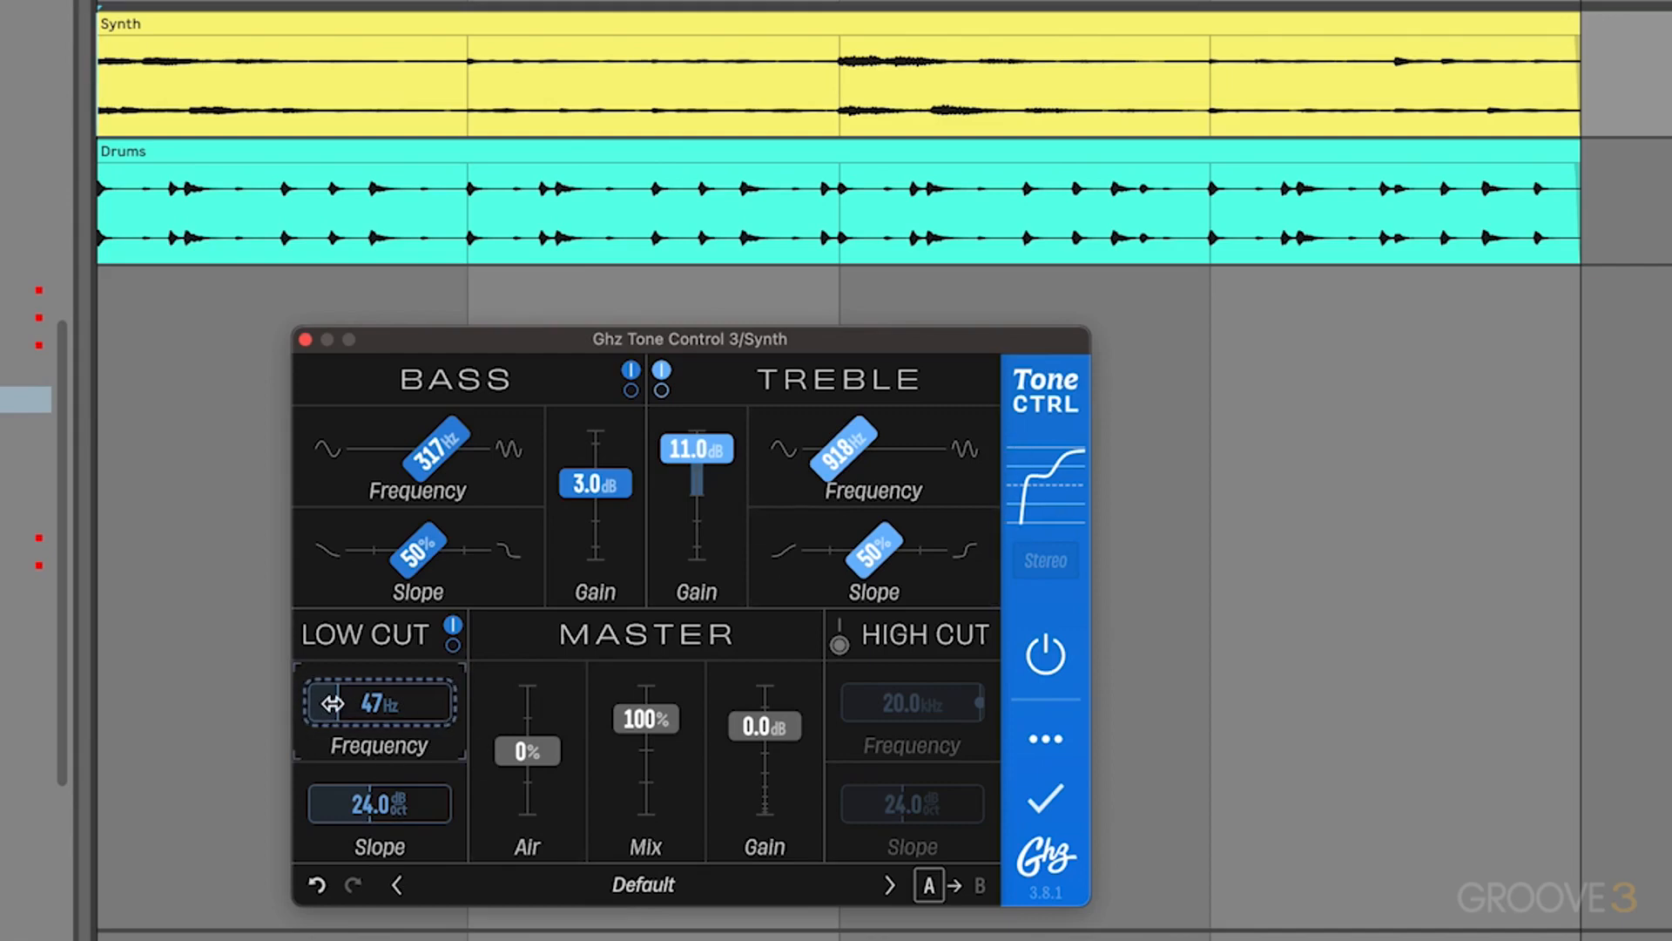
drag(332, 702, 296, 707)
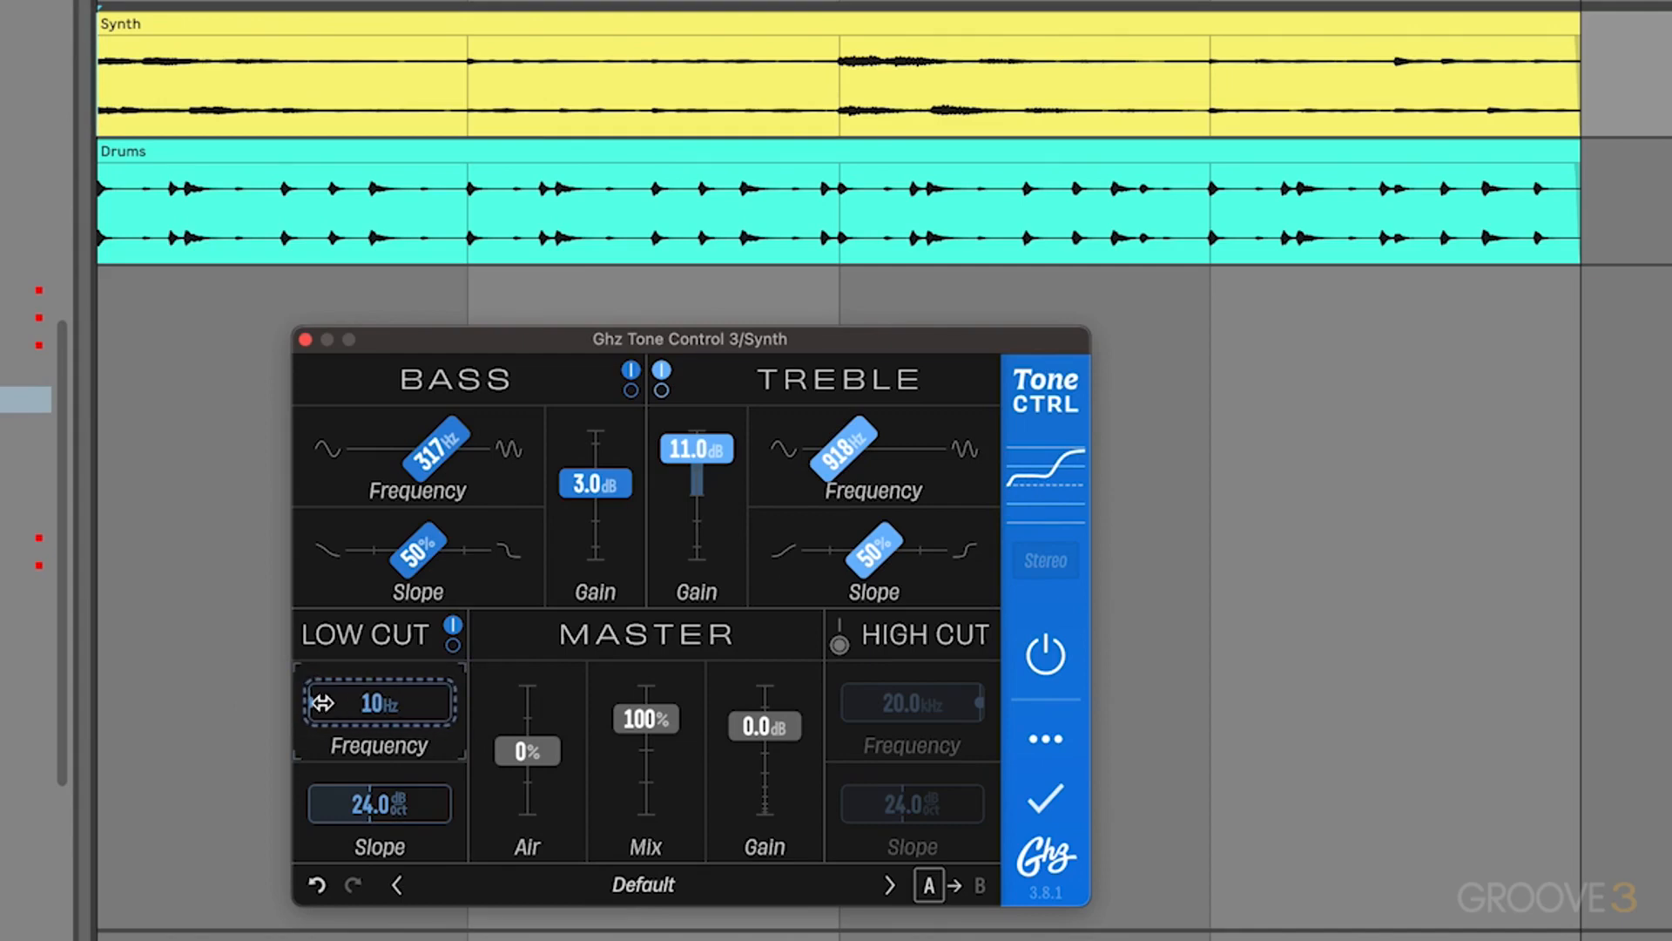
drag(322, 703, 355, 694)
Play the synth and drums together and compare the low cut off and on, leaving it on.
click(450, 636)
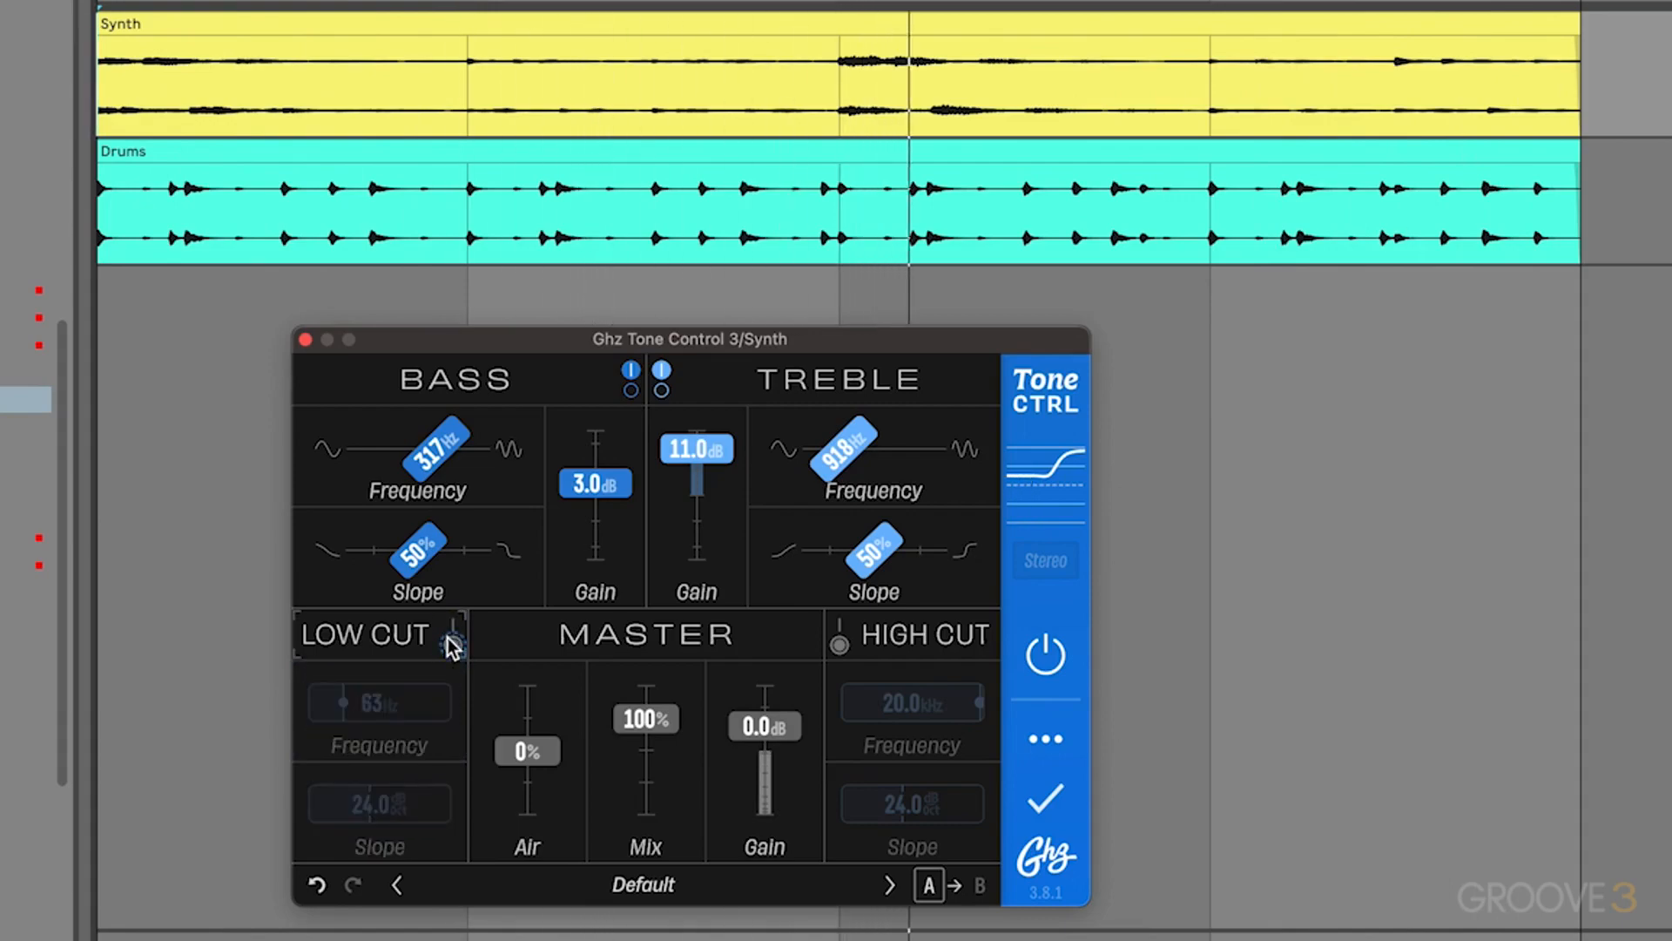
click(451, 645)
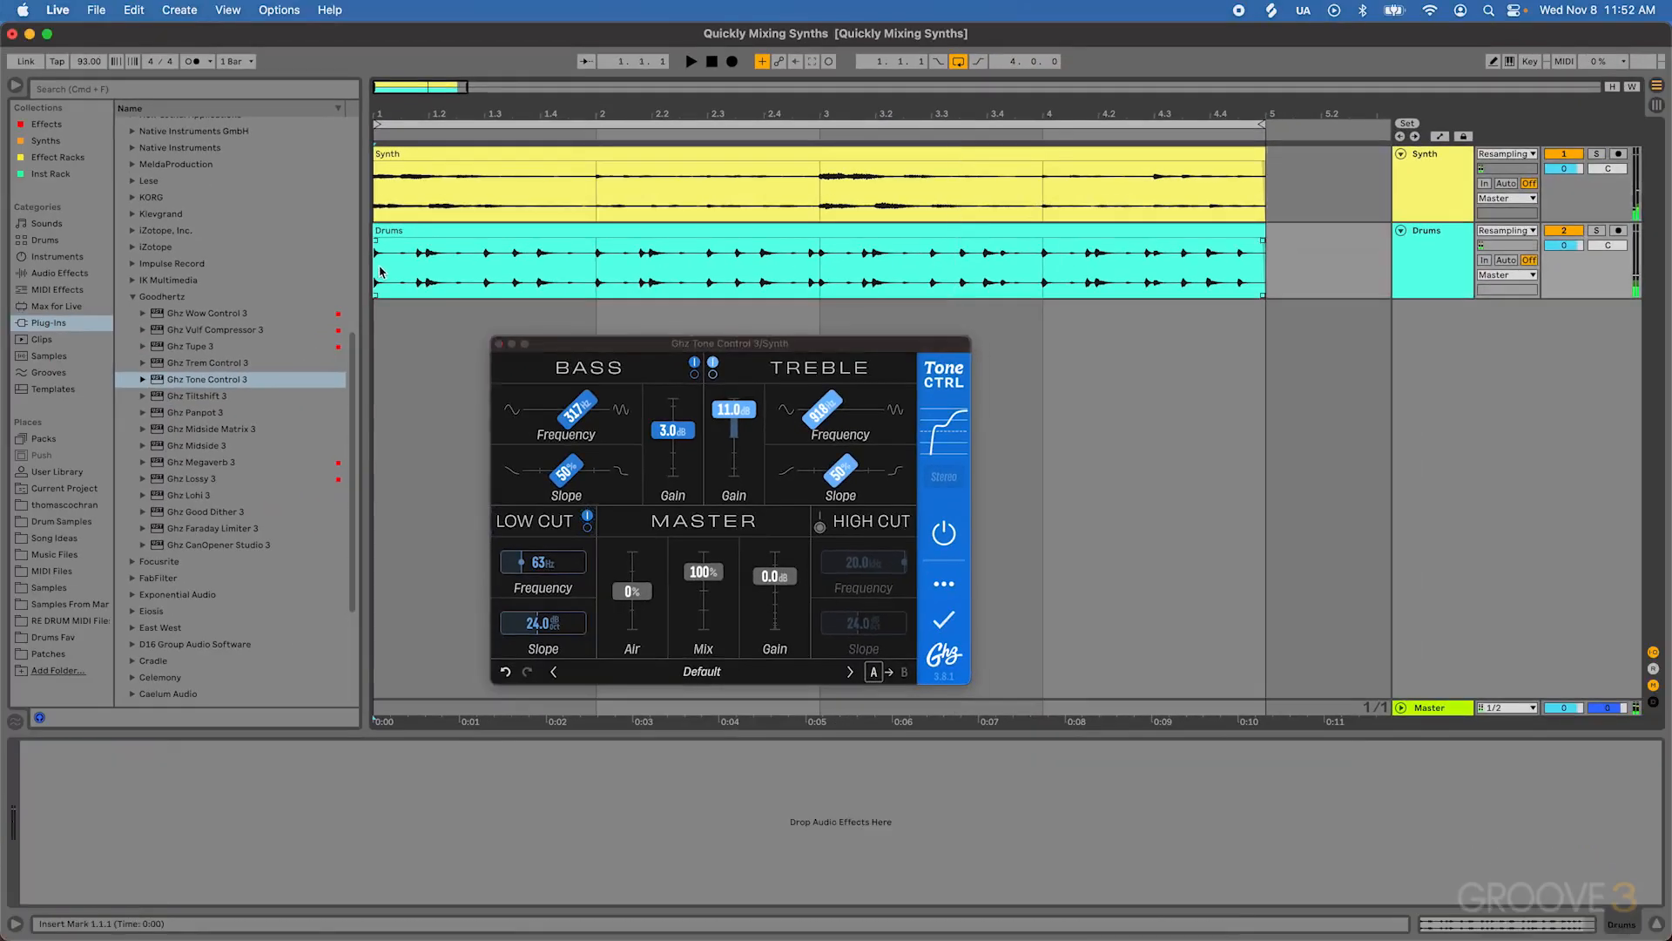
key(space)
click(1416, 200)
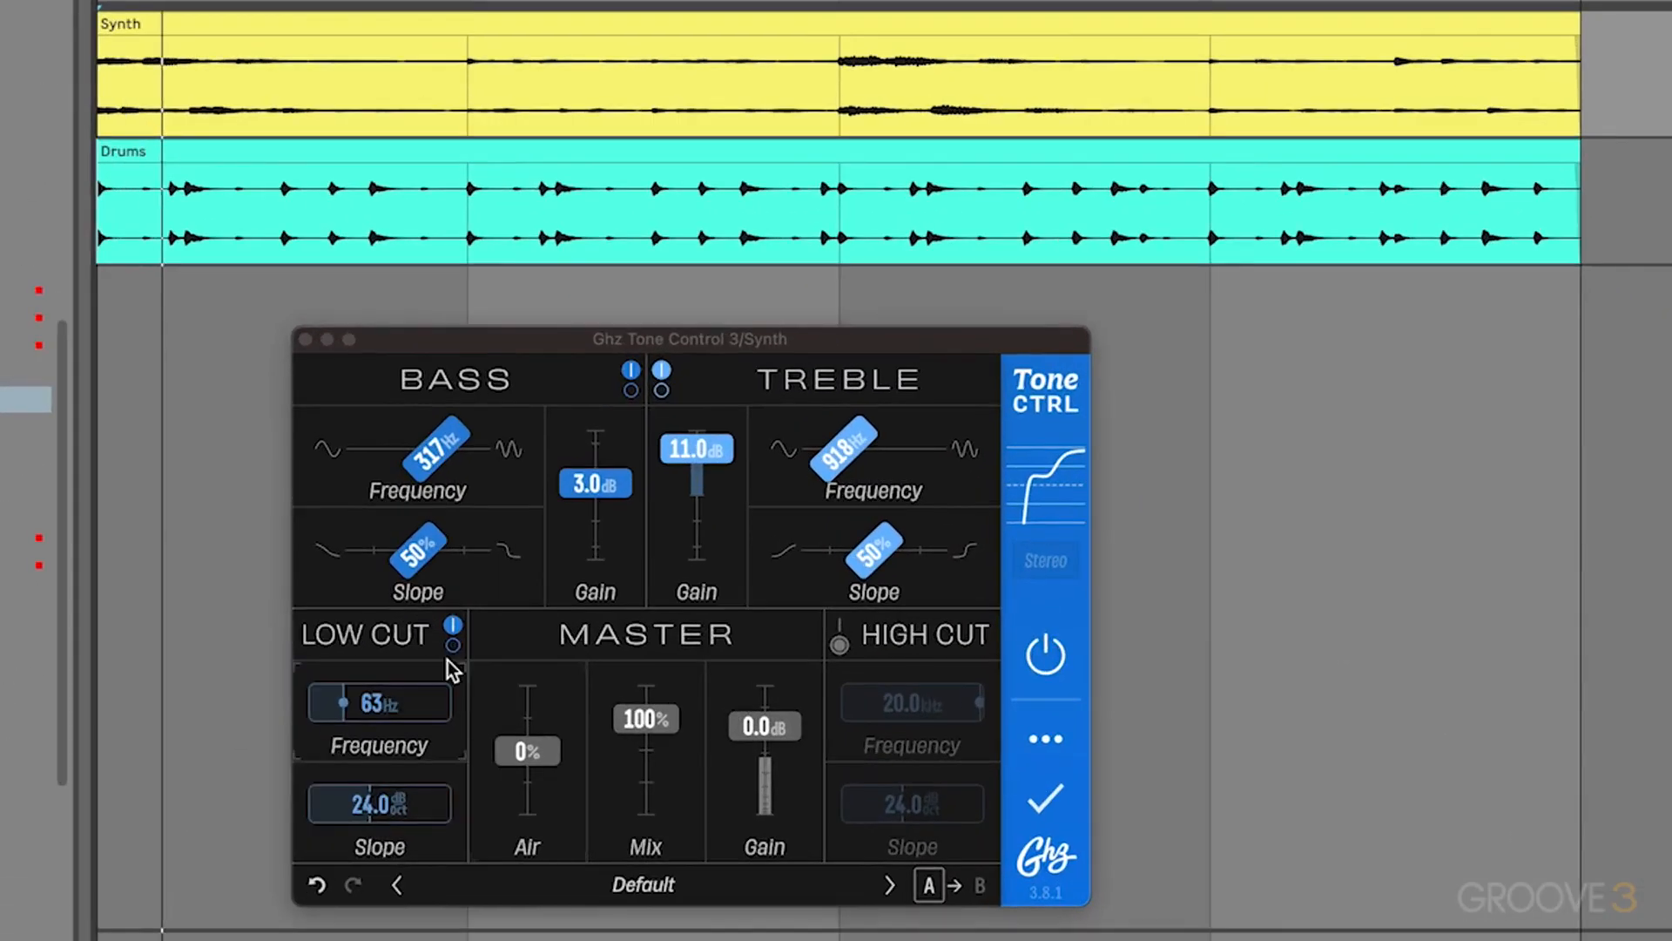
click(452, 641)
click(452, 642)
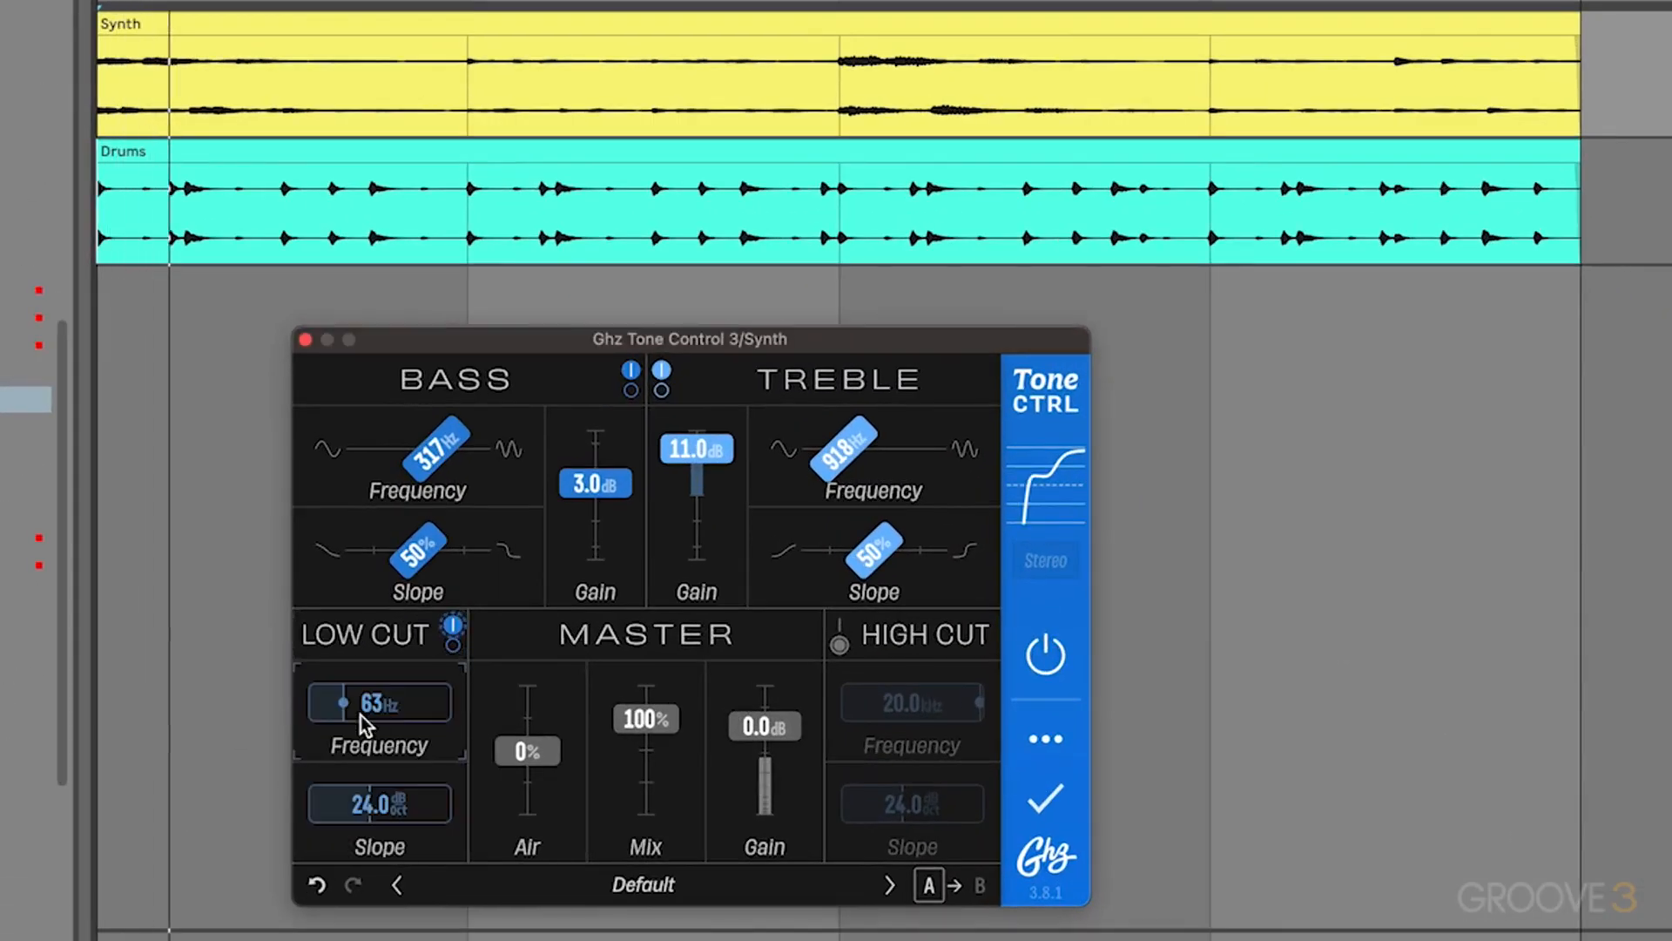
Raise the low cut frequency to 80 Hz during playback and check it against the bypassed low cut, leaving it on.
drag(348, 702, 351, 704)
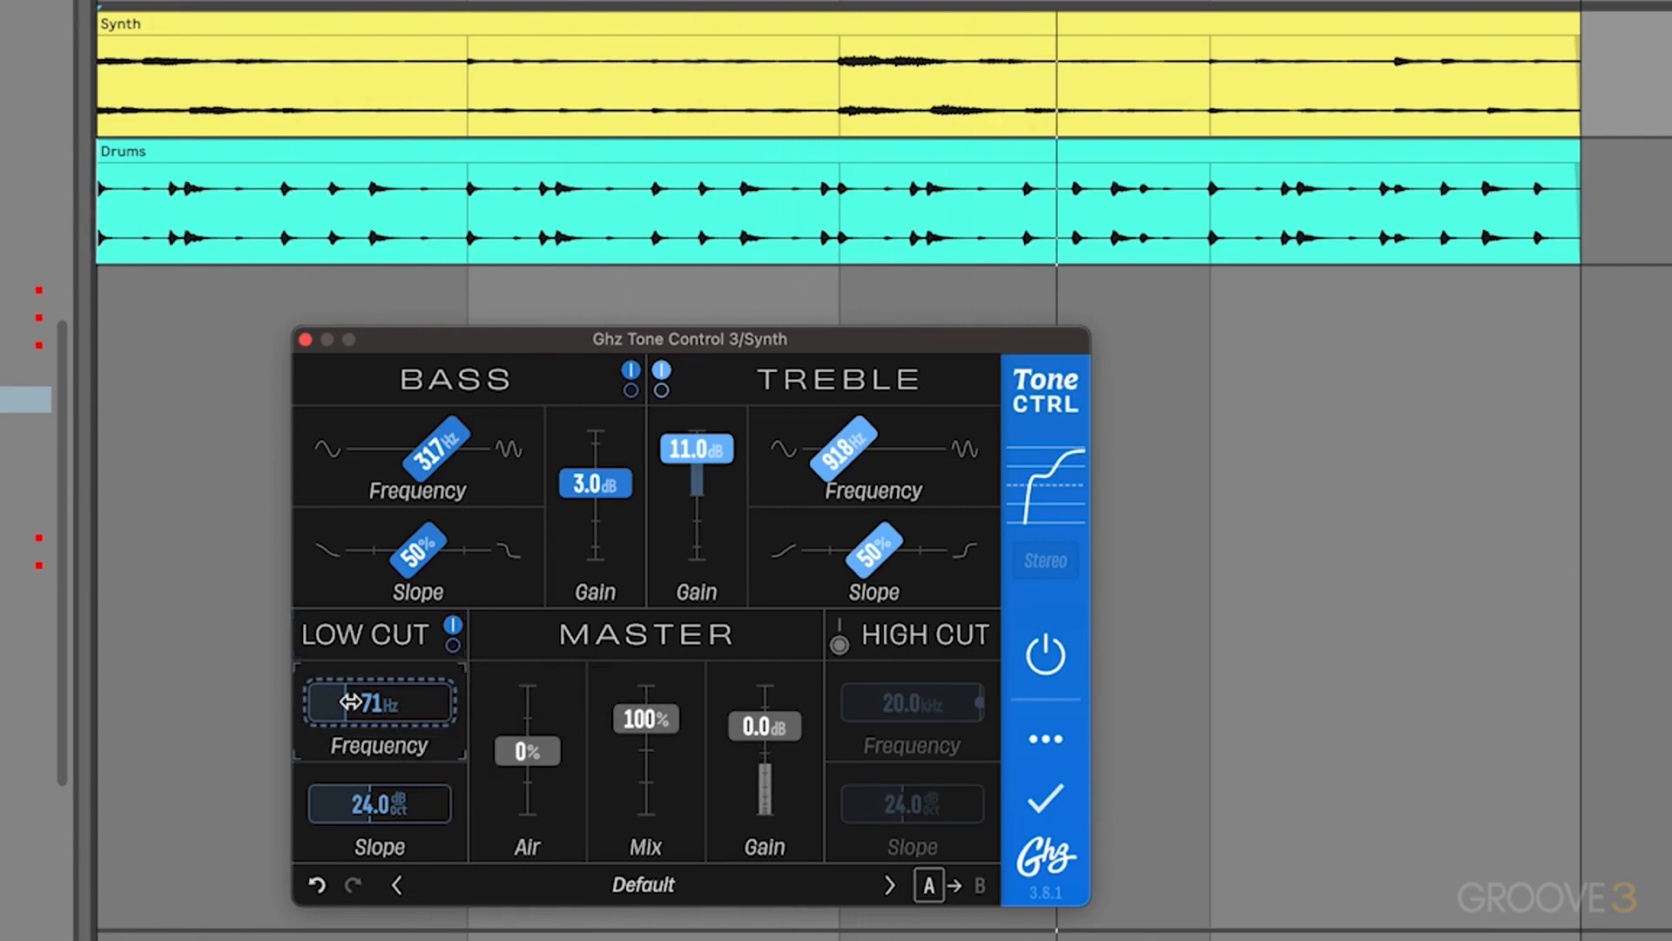
drag(351, 703, 354, 702)
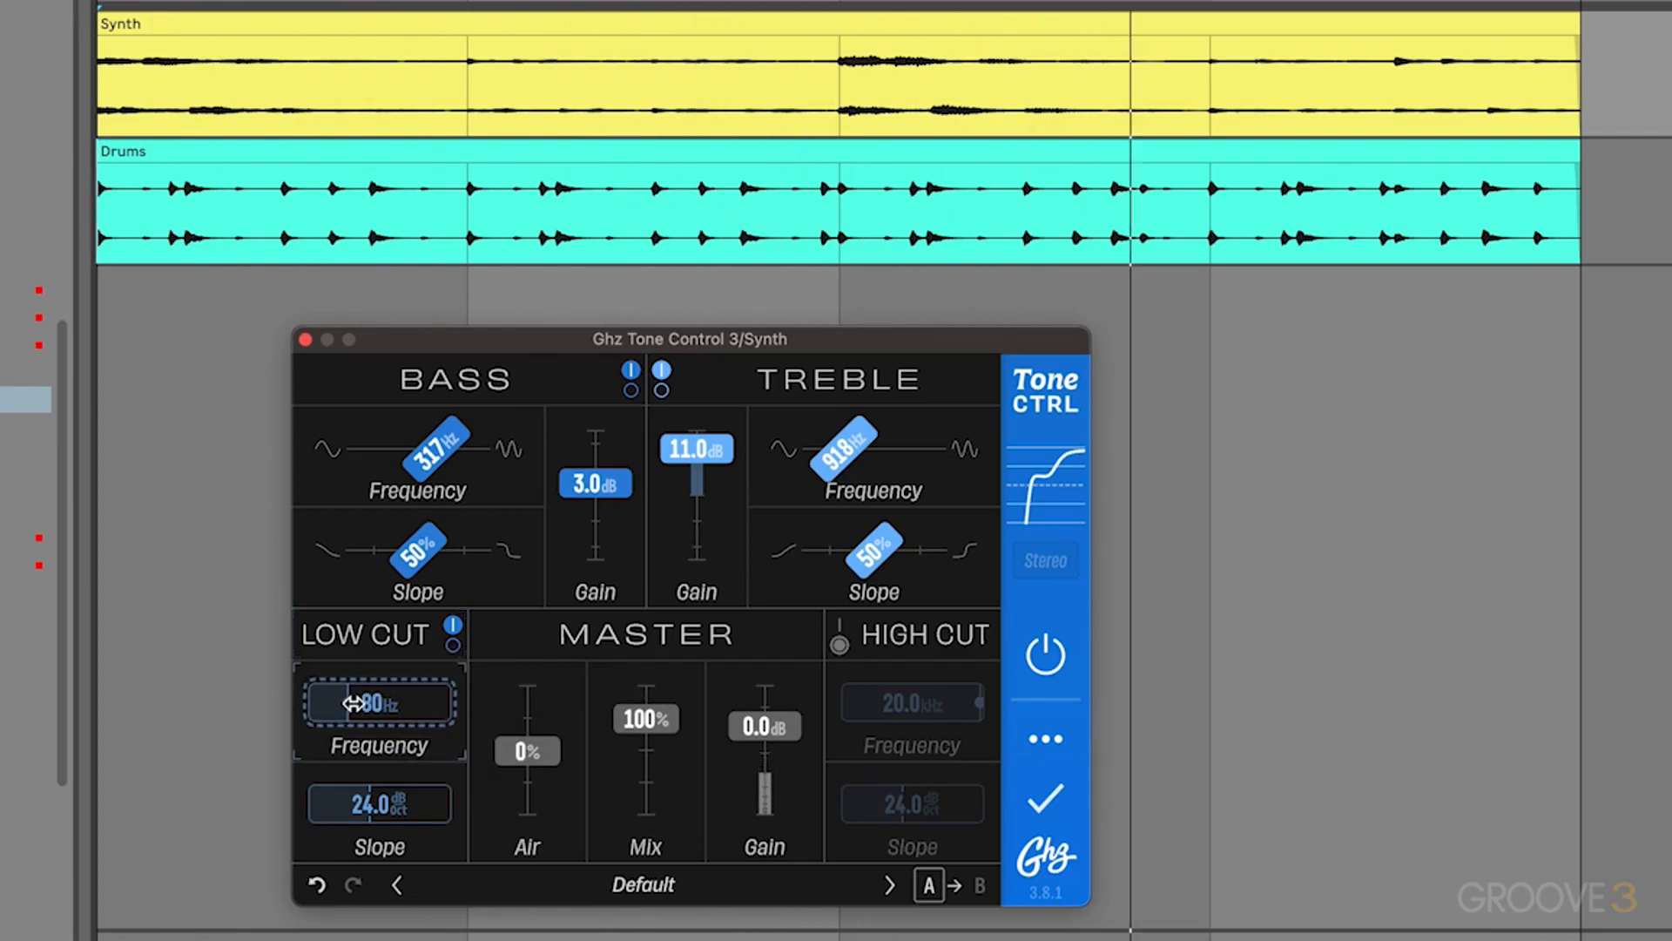
click(456, 640)
click(455, 643)
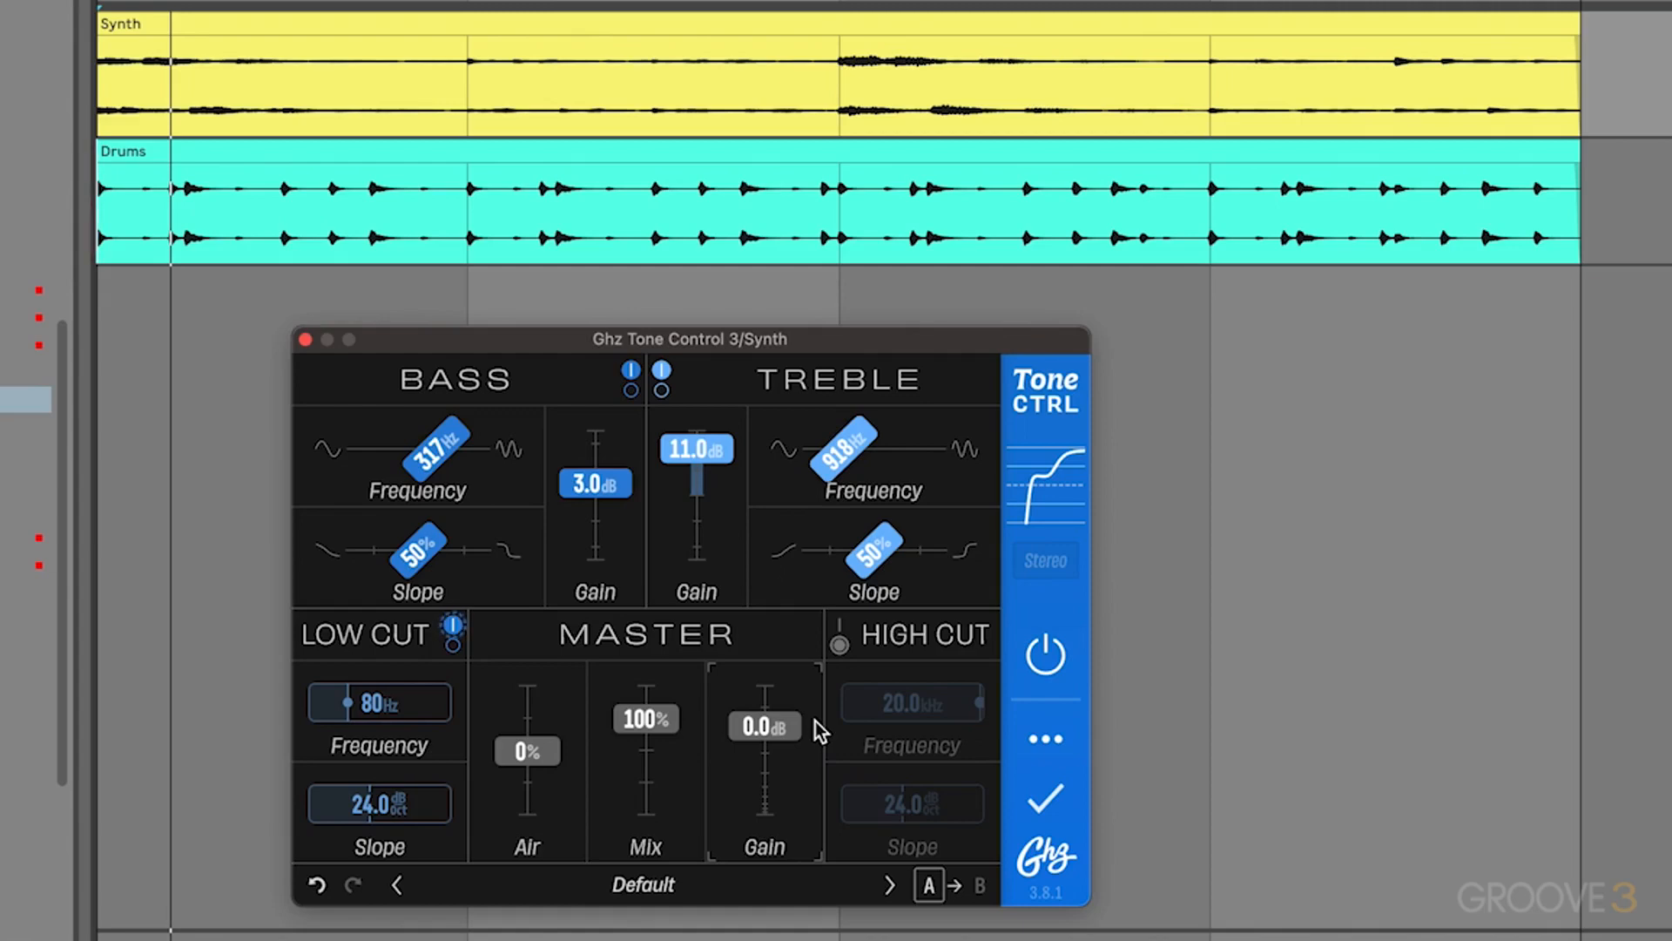
Set the master Air amount to 28% after auditioning it at 100%.
drag(522, 753, 536, 659)
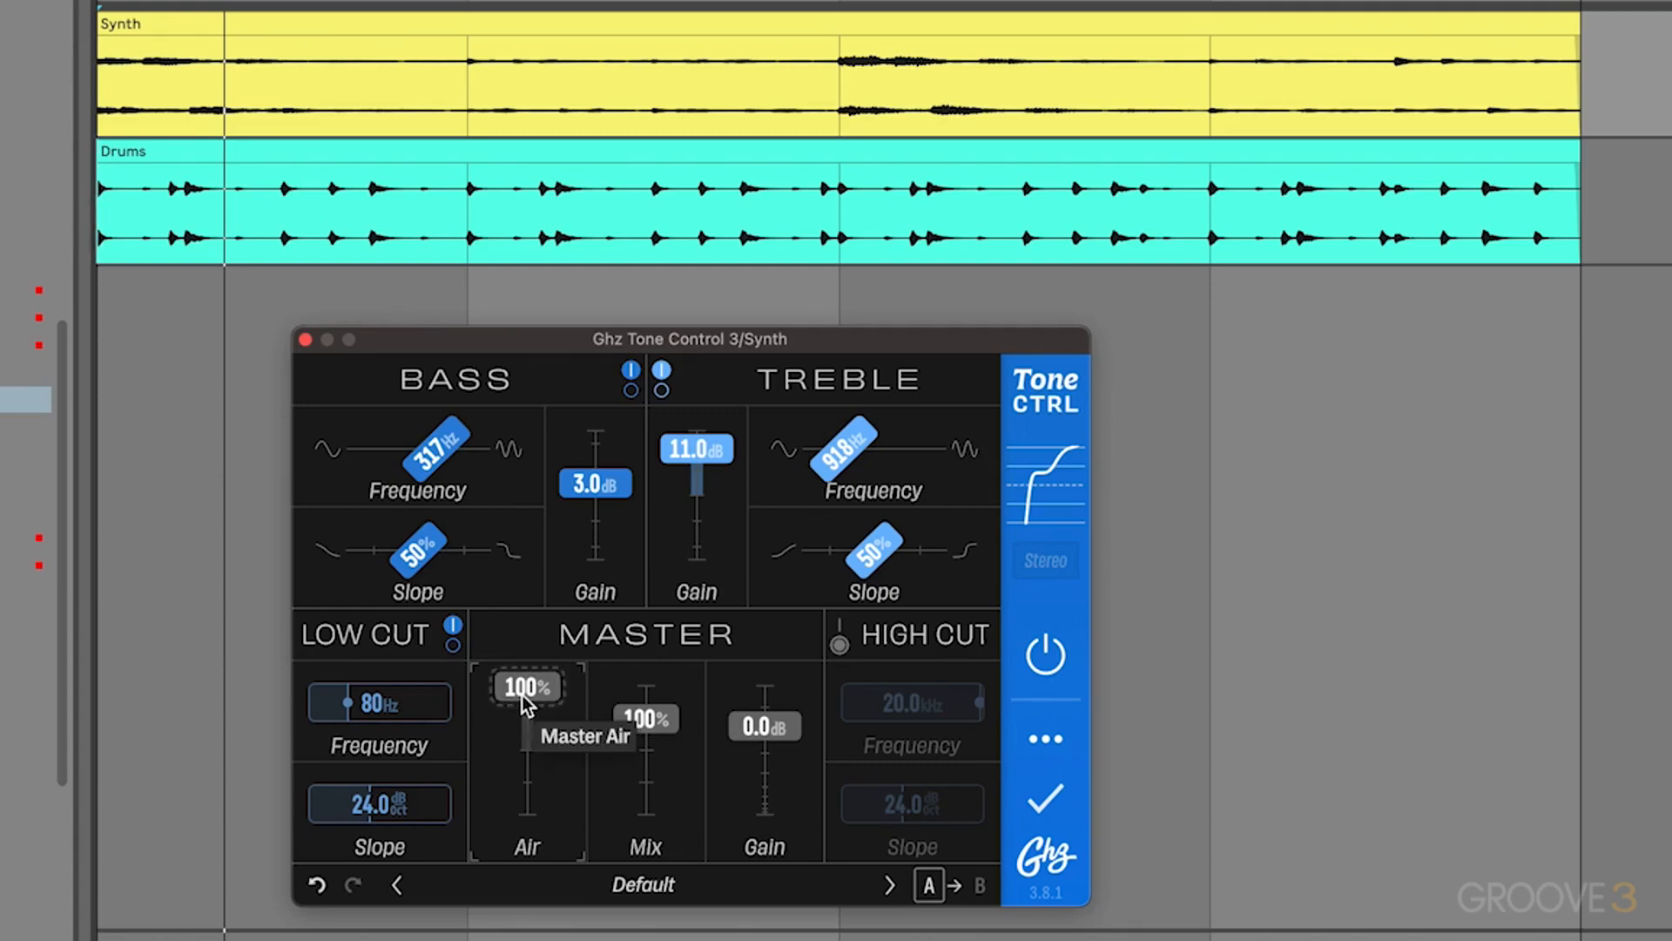
drag(525, 703, 539, 751)
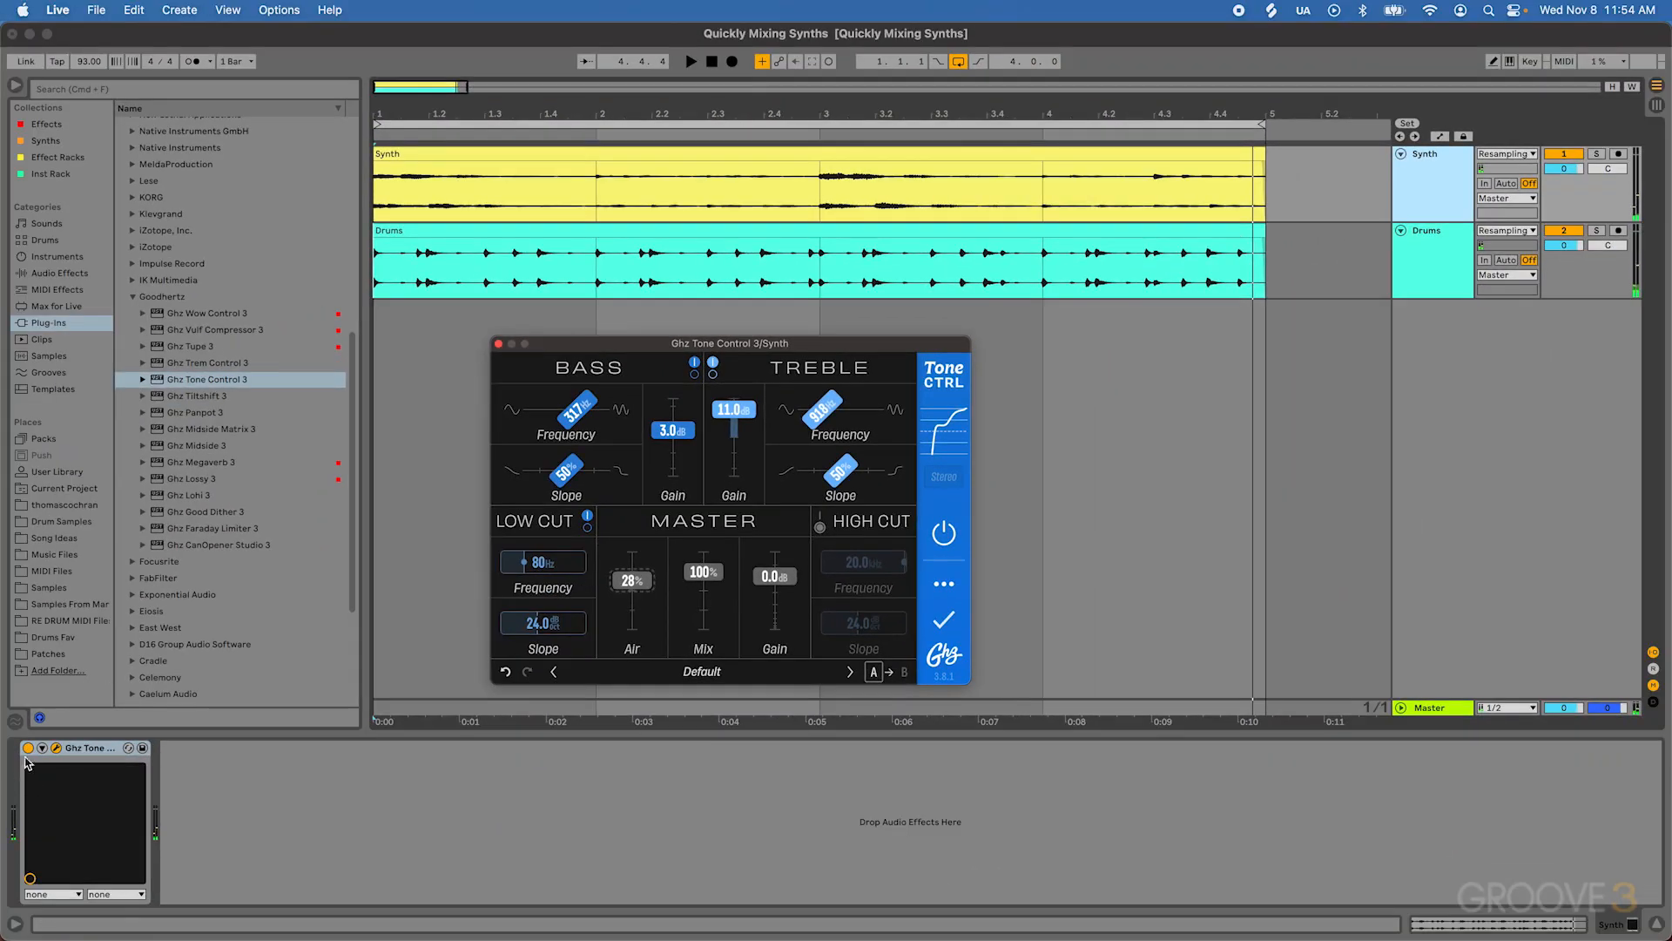
Play the full mix with the Tone Control device bypassed, and again with it on and looping off.
click(28, 749)
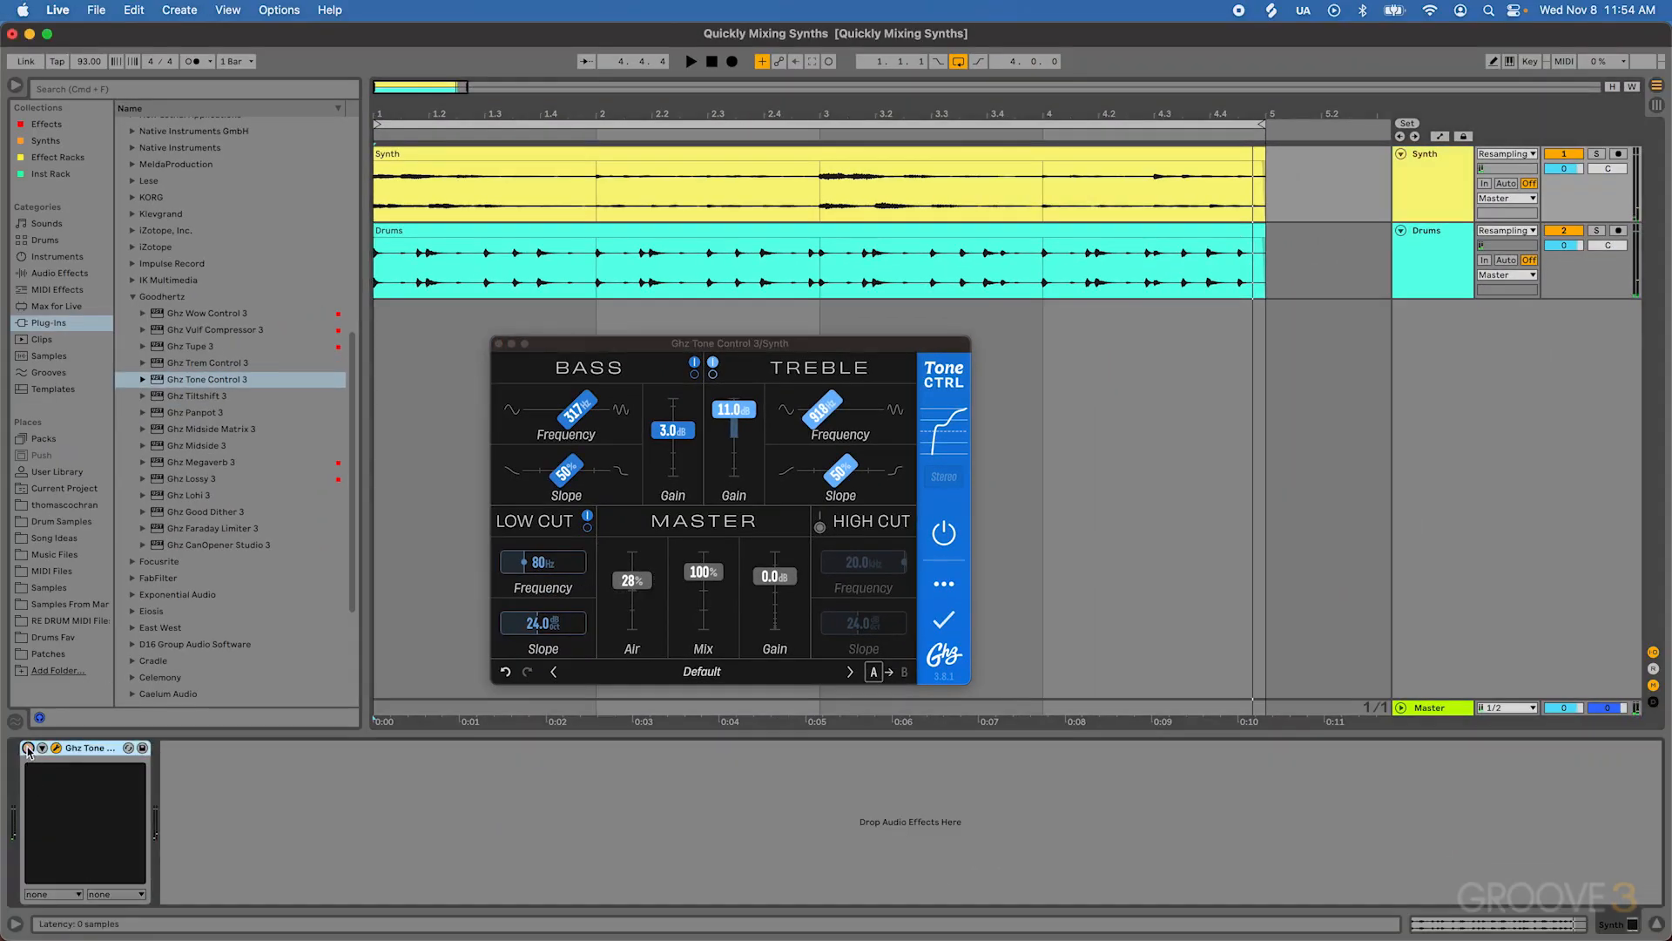
key(space)
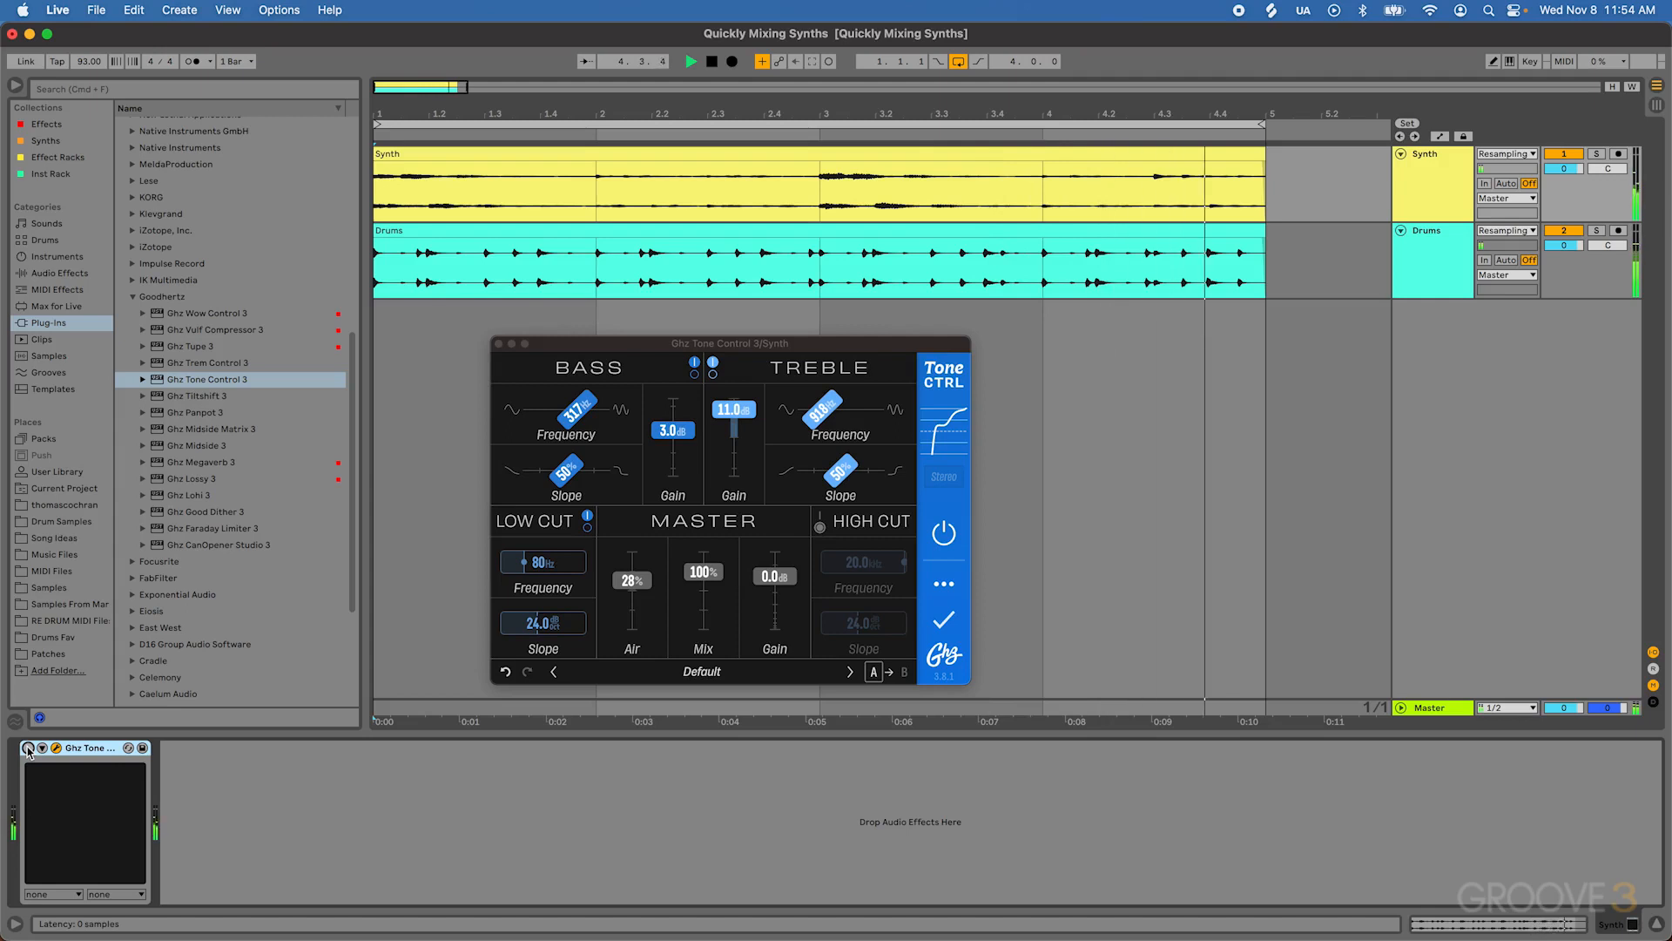
key(space)
click(28, 749)
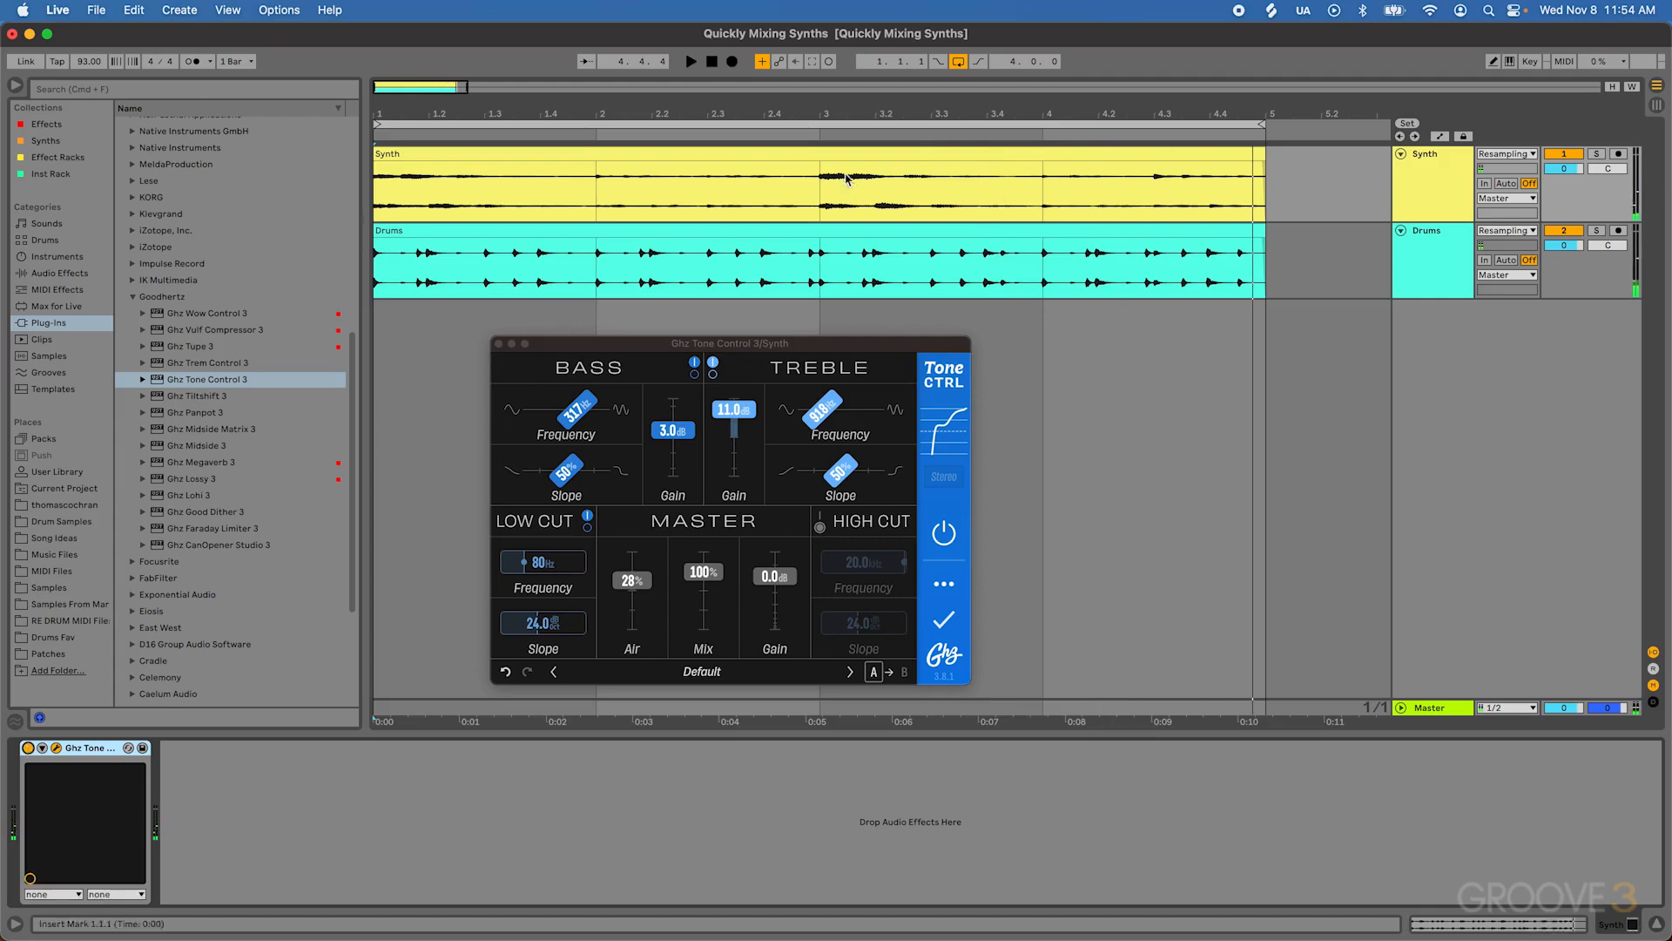
click(959, 62)
key(space)
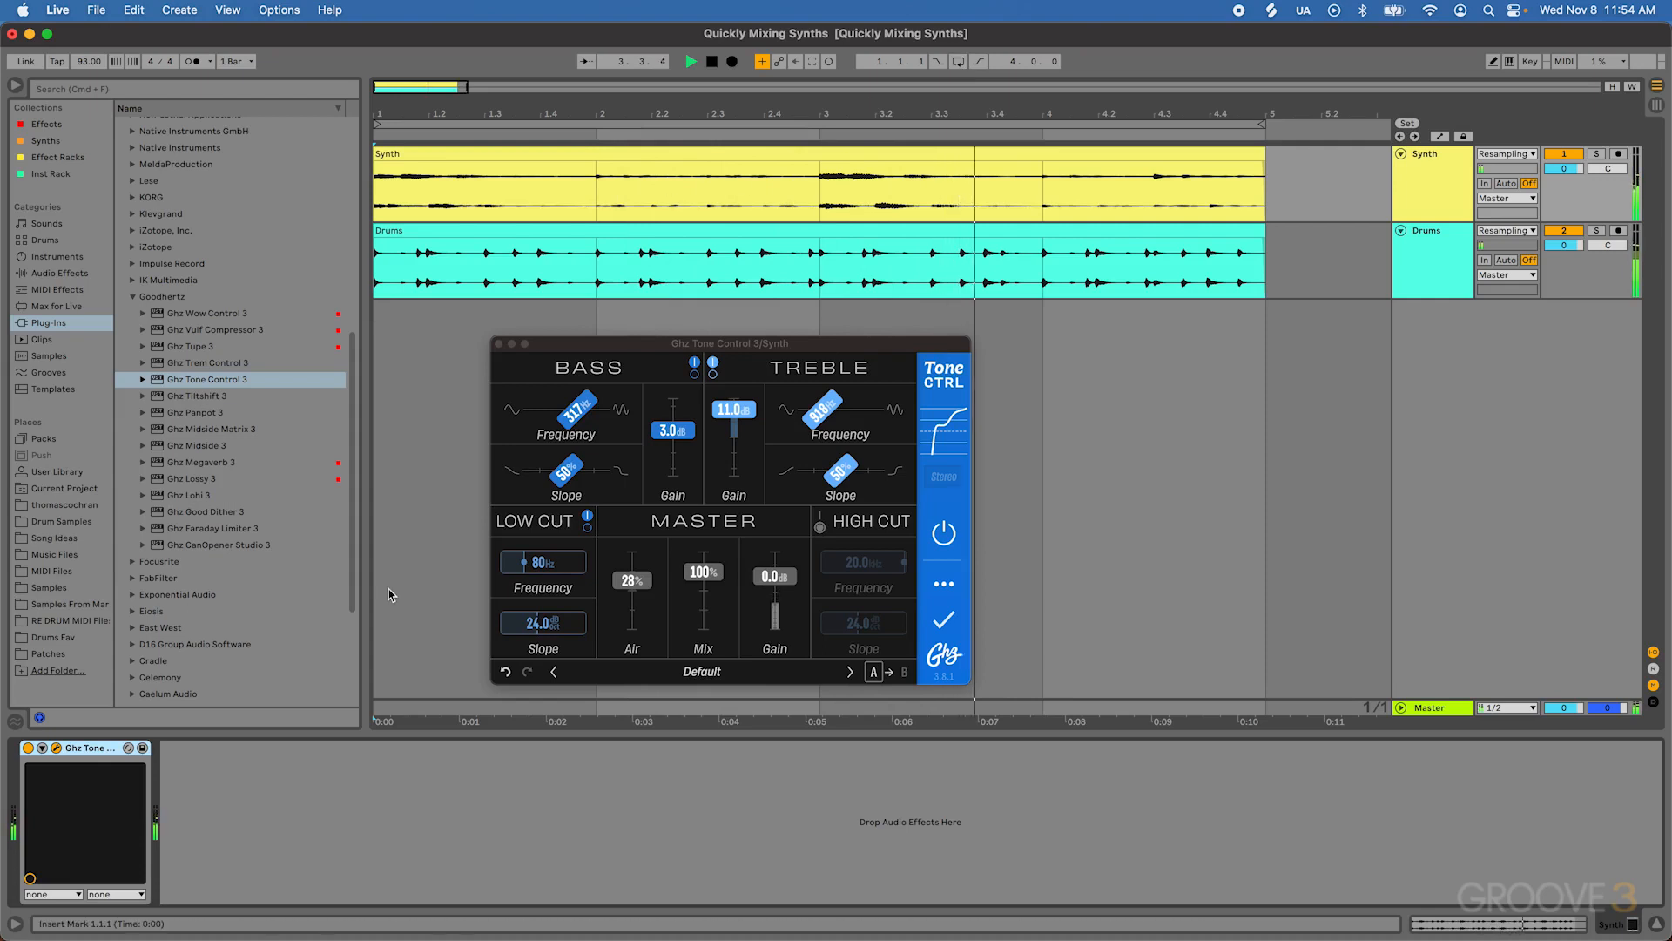
Loop the mix to compare the Tone Control's own power switch off and on, leaving the plug-in on and looping off.
click(963, 66)
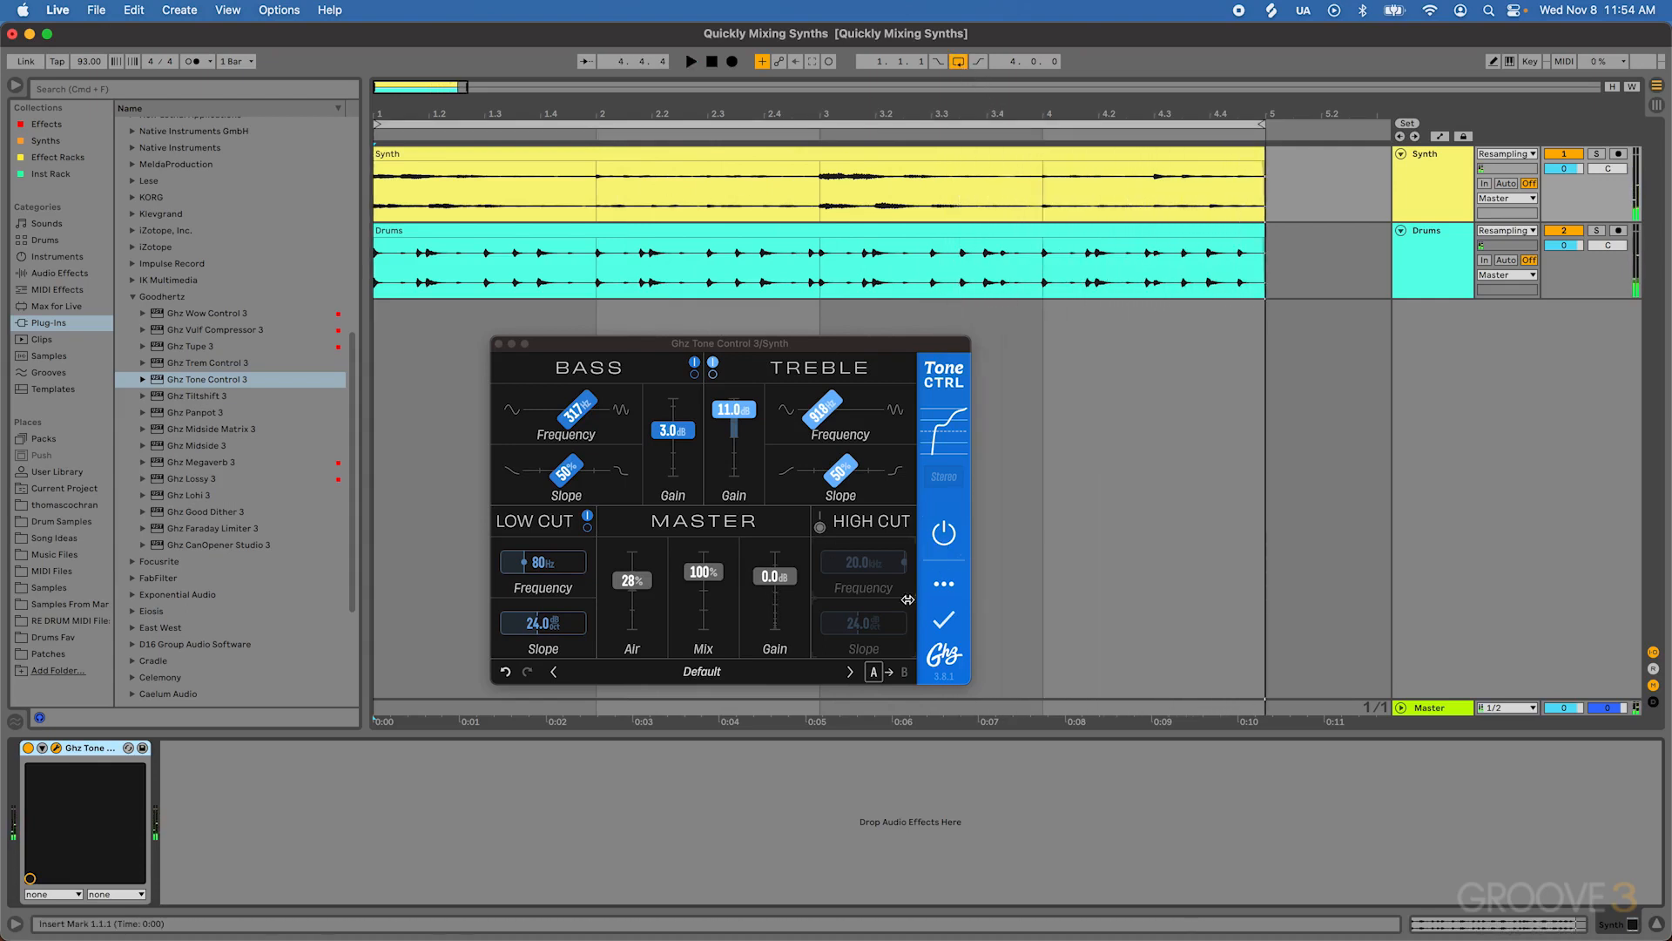
click(946, 525)
key(space)
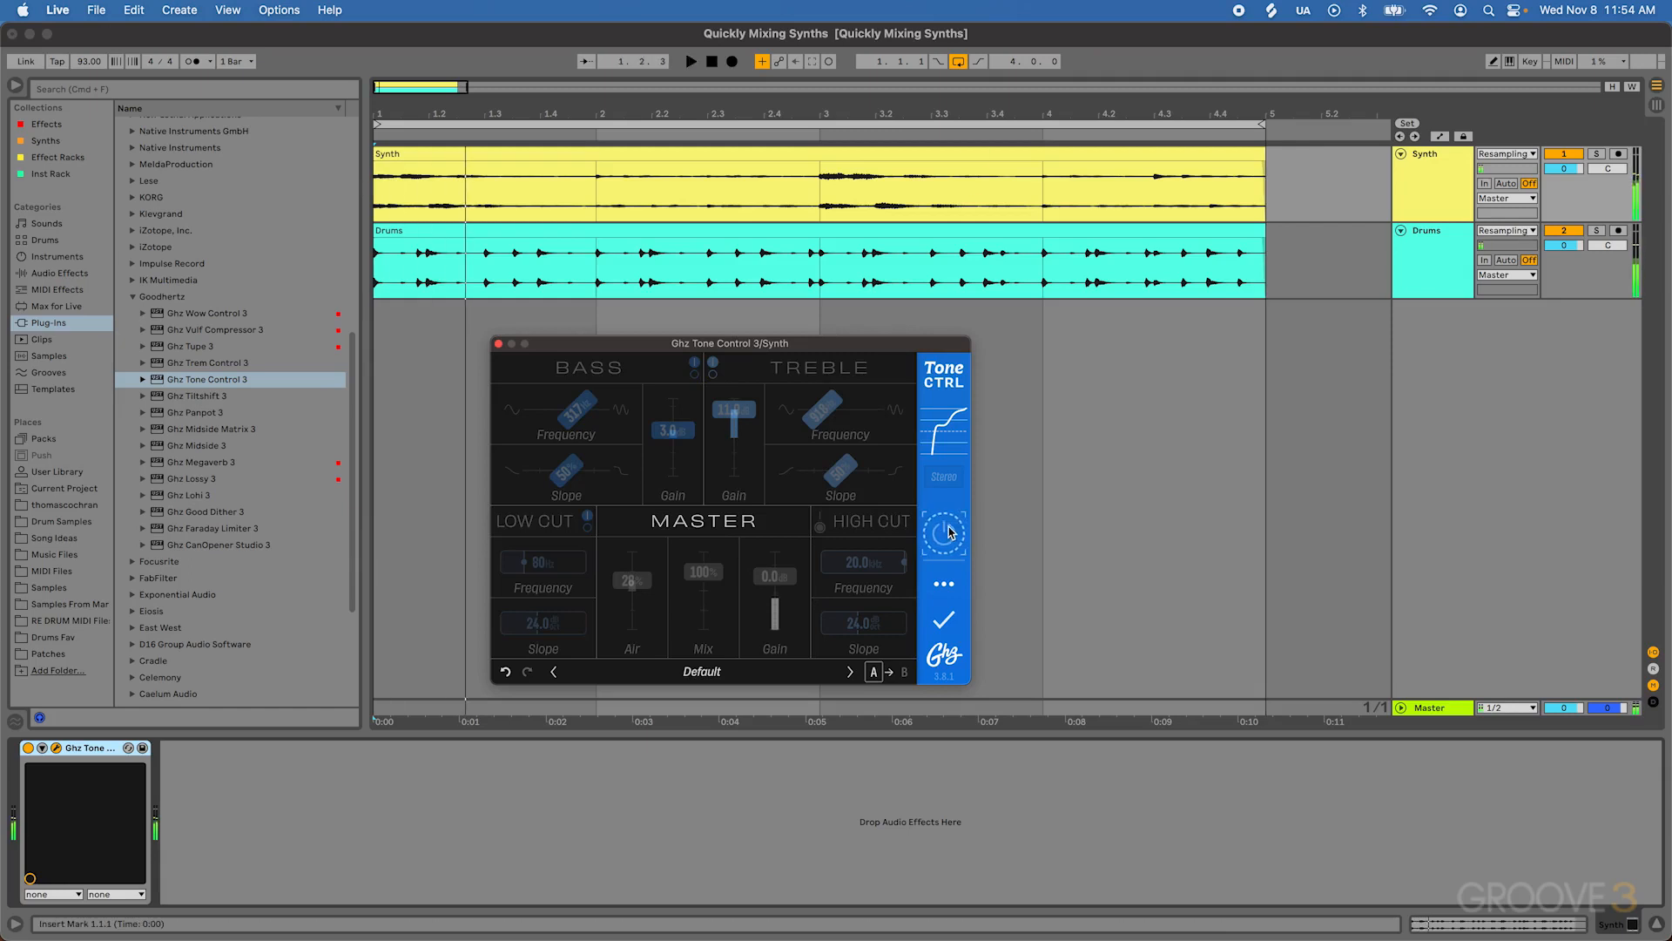
click(950, 531)
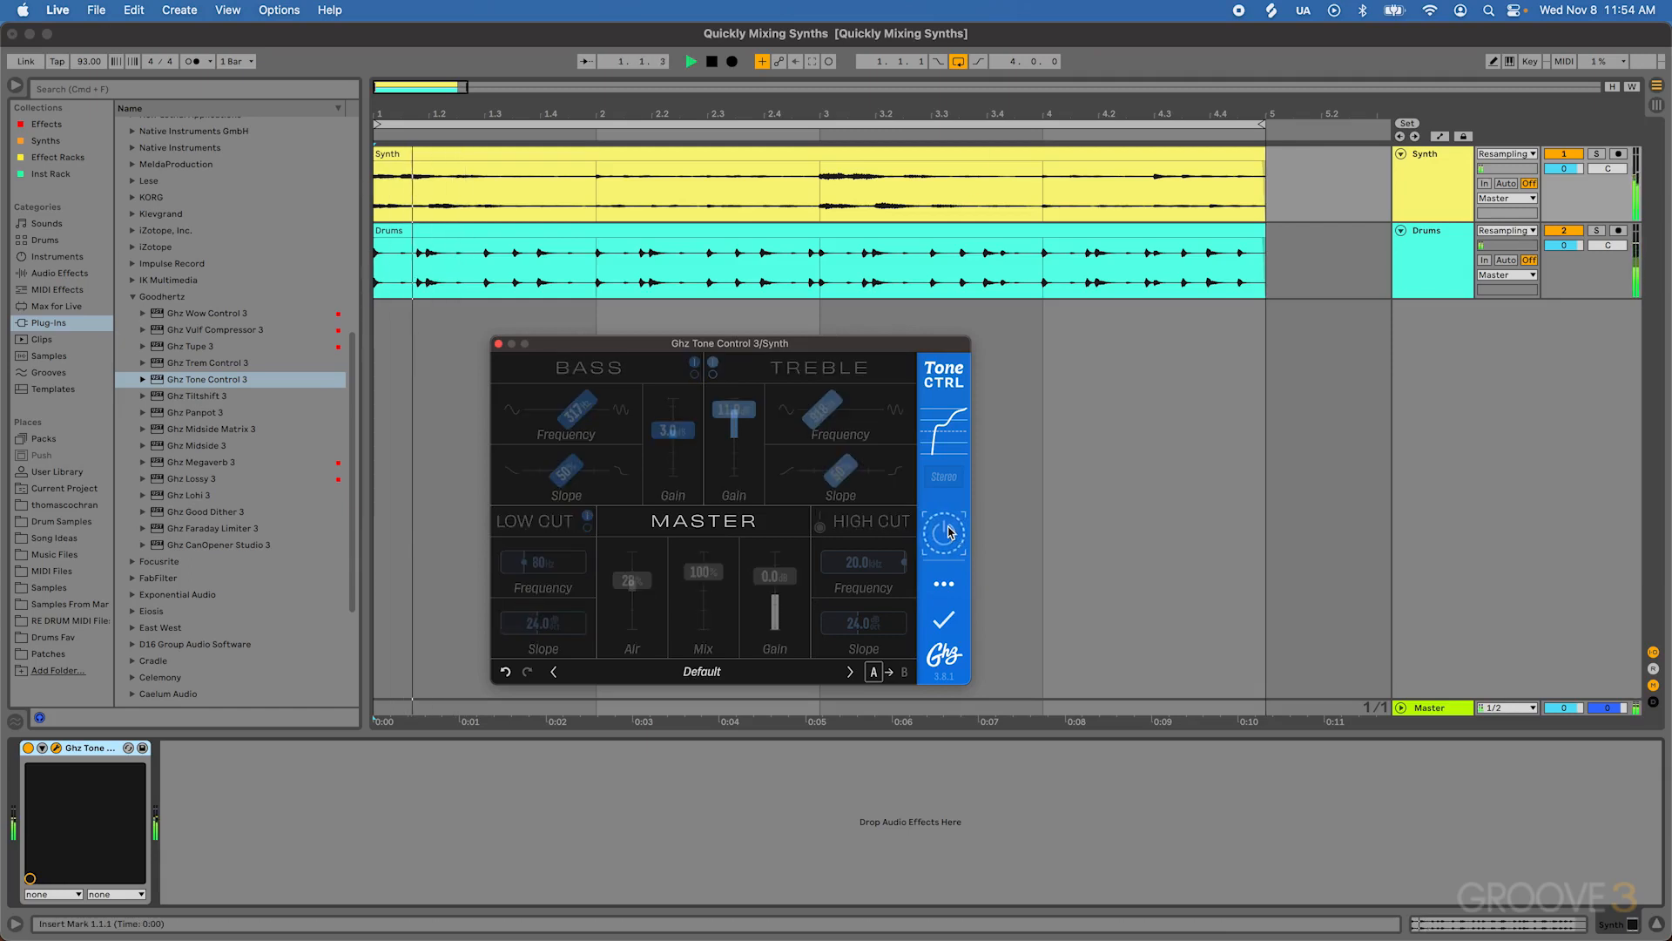
click(949, 531)
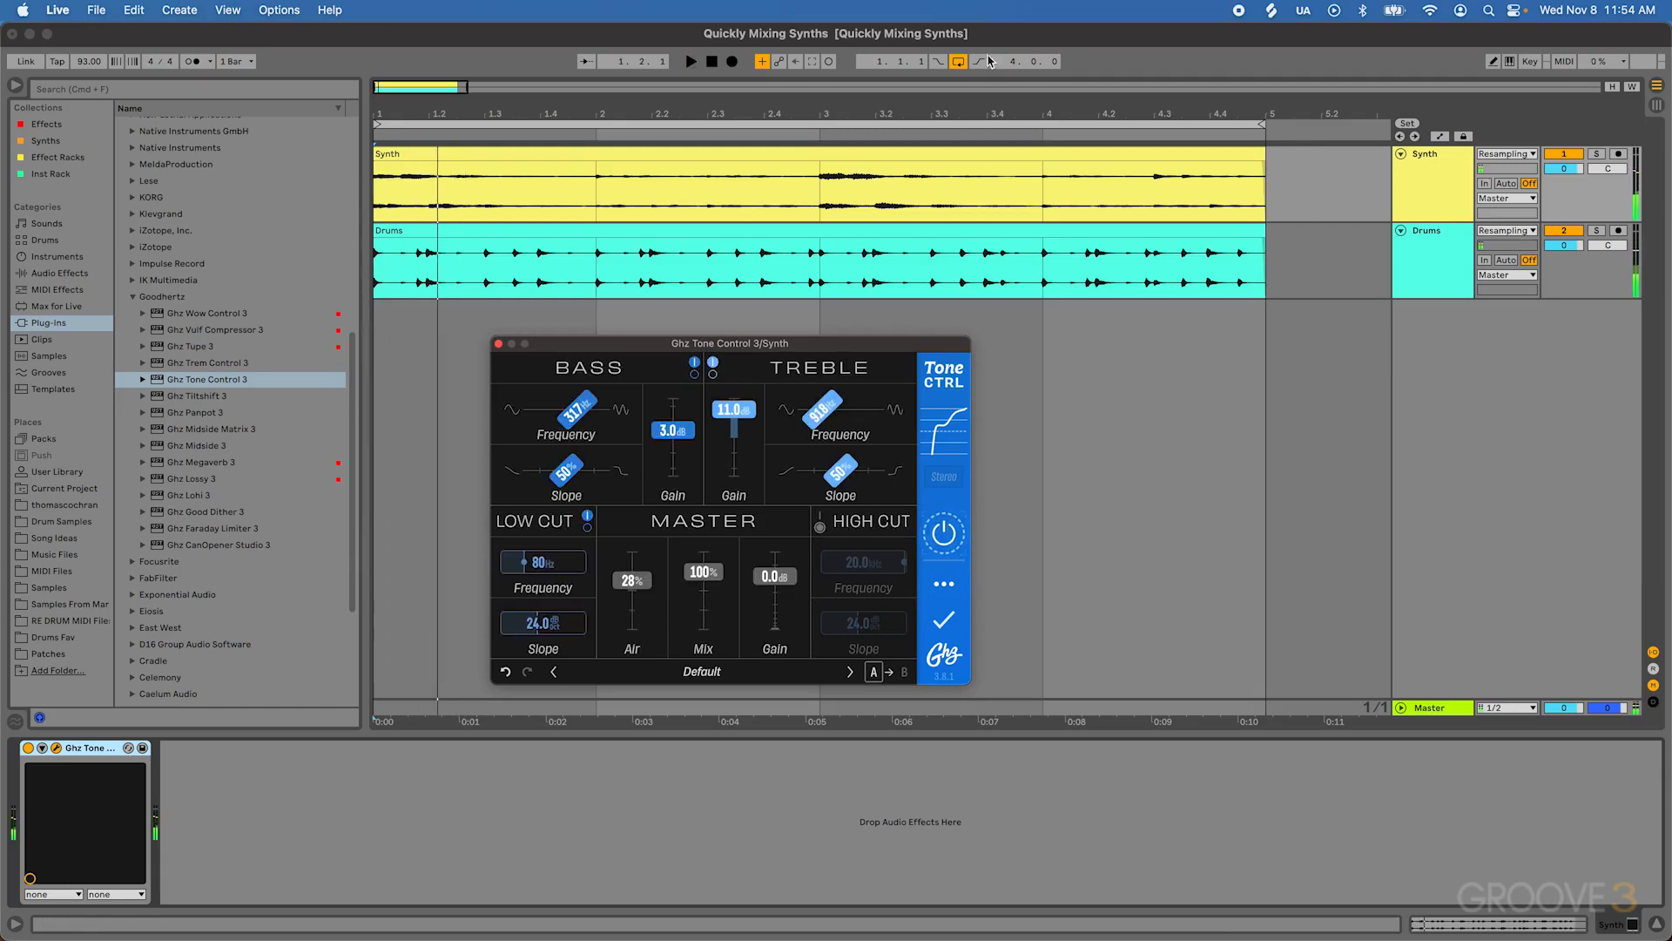
click(961, 65)
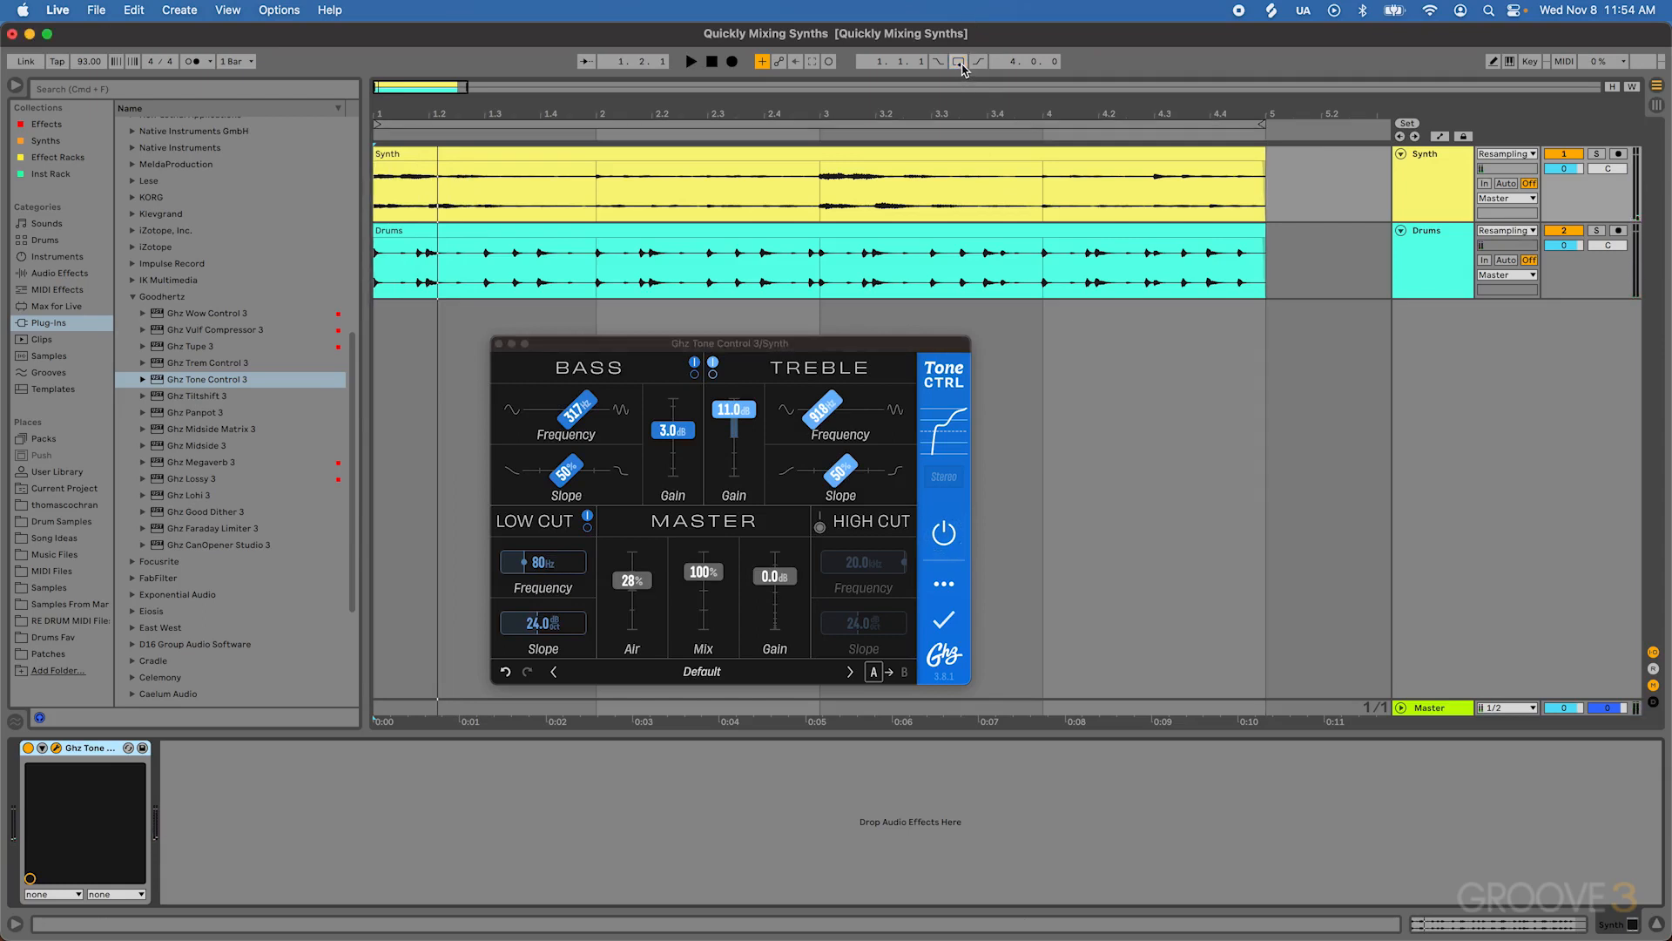